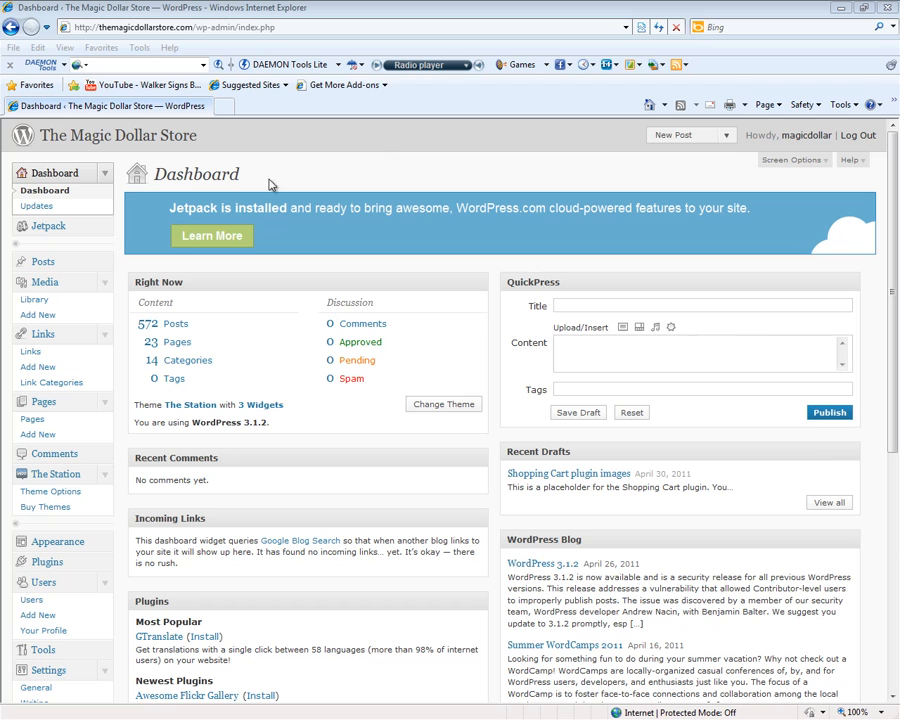
- Open the product list of the Checkout plugin and start adding a new product
drag(894, 252, 846, 510)
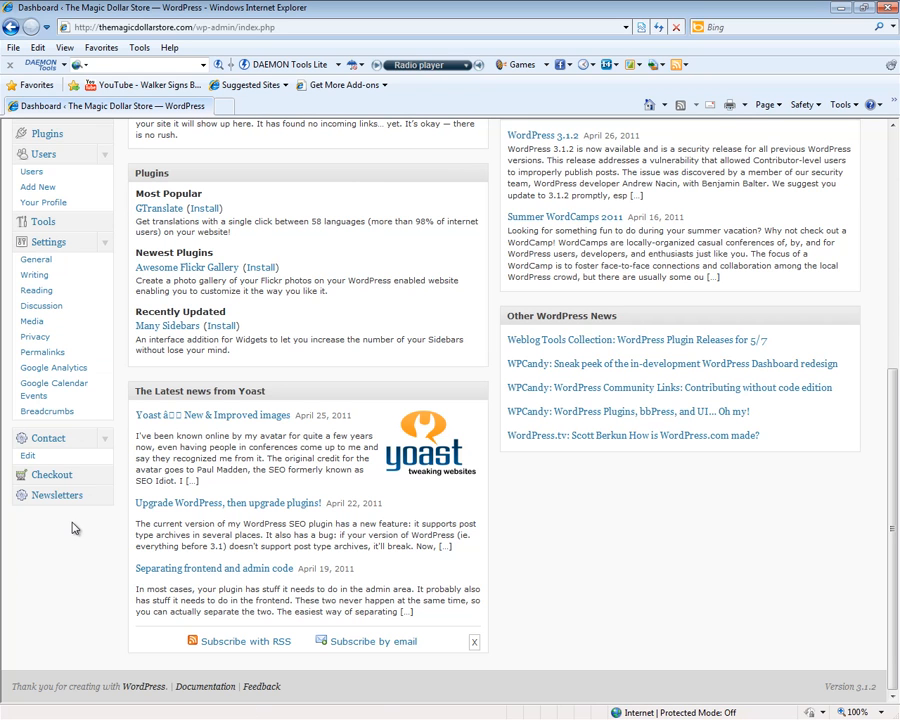
click(67, 481)
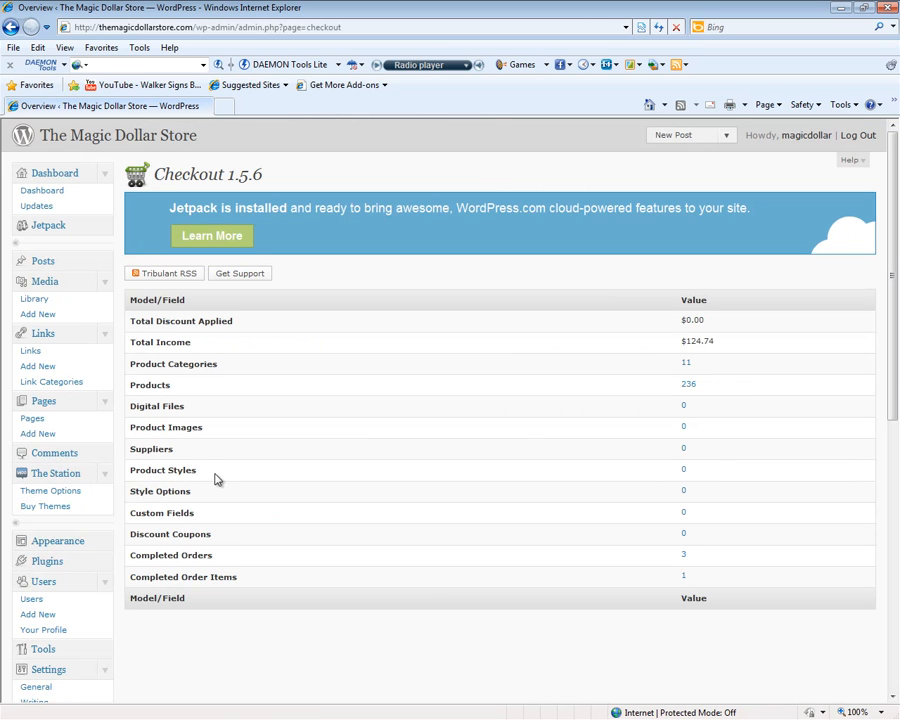
drag(896, 232, 828, 490)
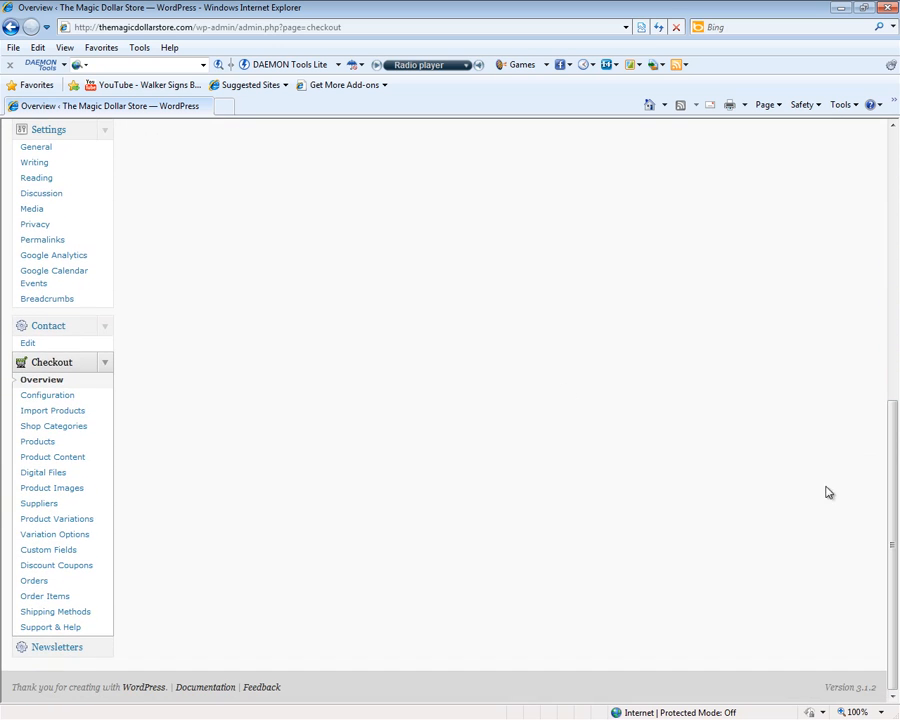
click(43, 448)
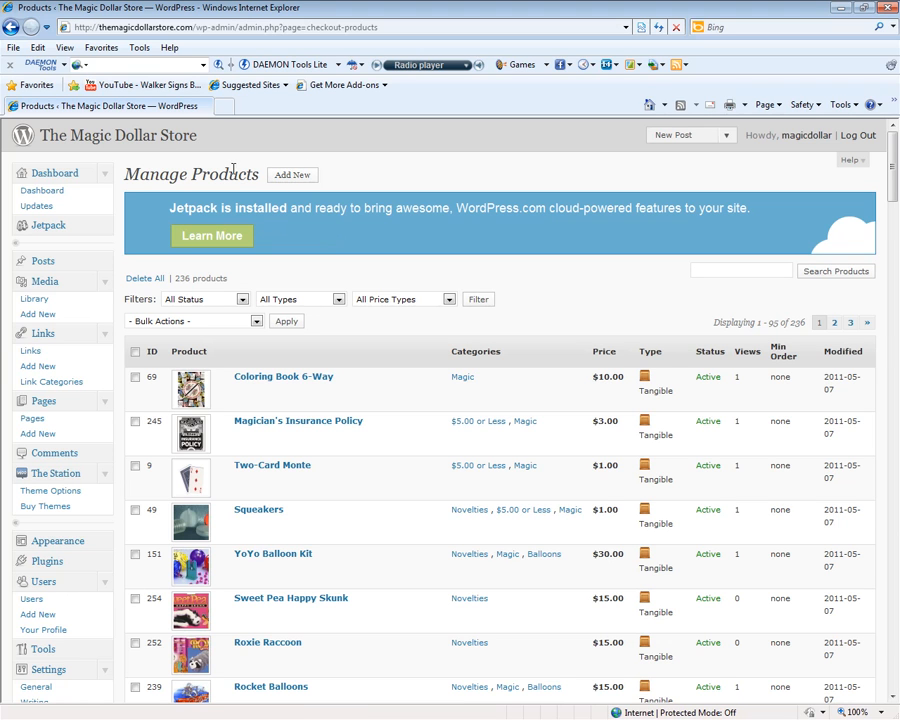
click(291, 177)
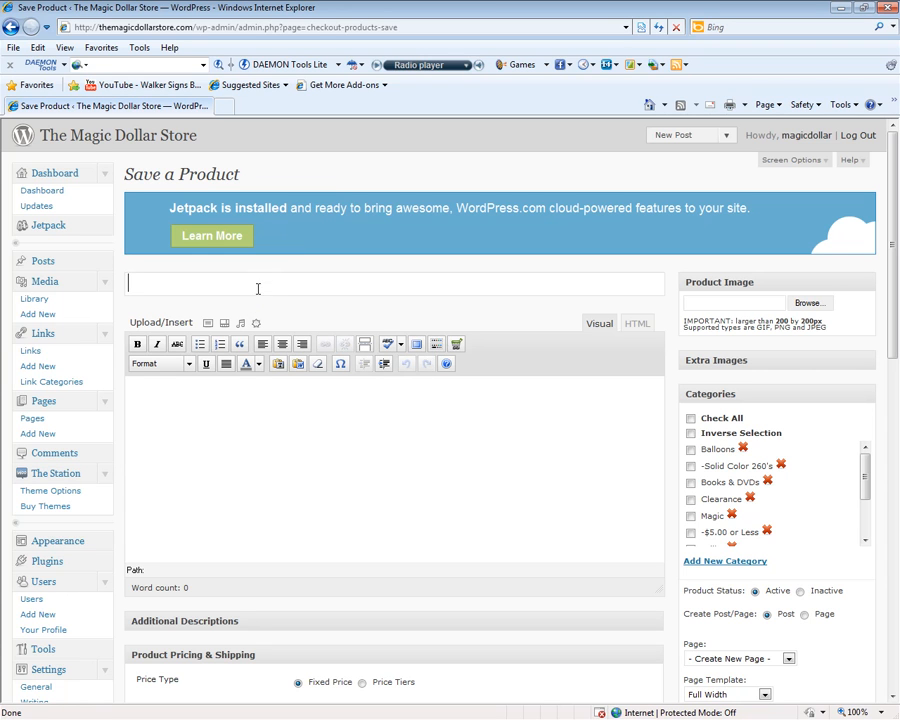
- Title the product "test product 1", describe it as "test description", and attach Balloons_5_Round_Friendly_Eyeball_TopPrint.jpg as its product image
text(test products)
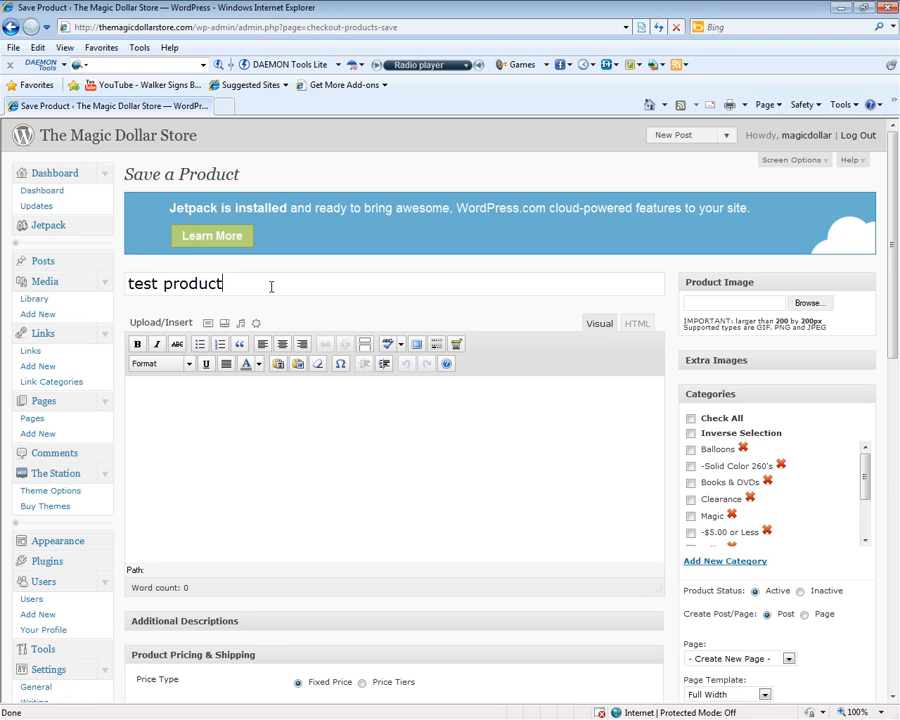
text( 1)
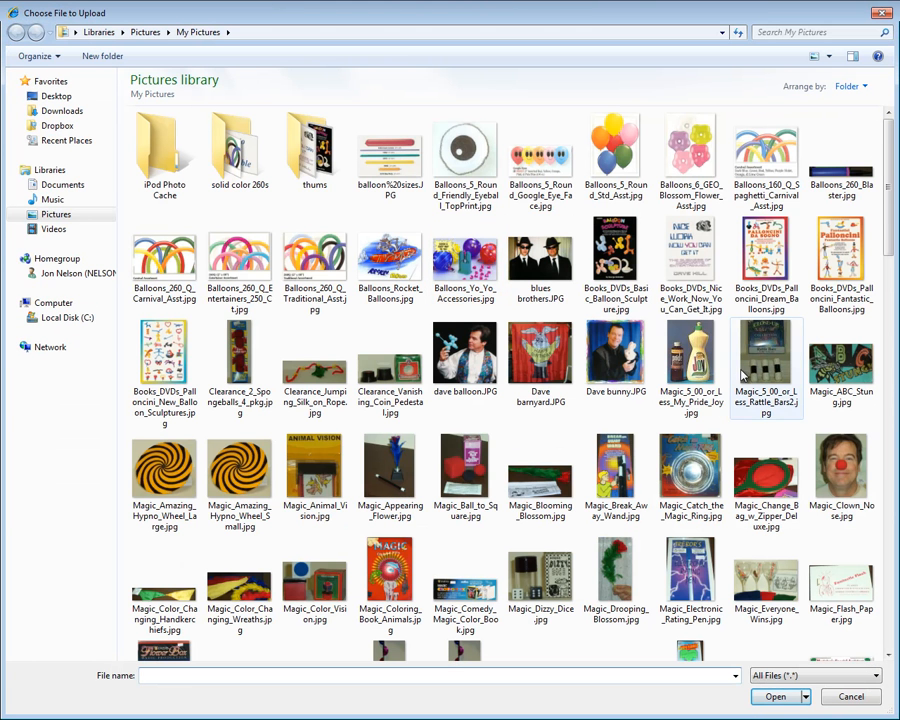
double_click(462, 155)
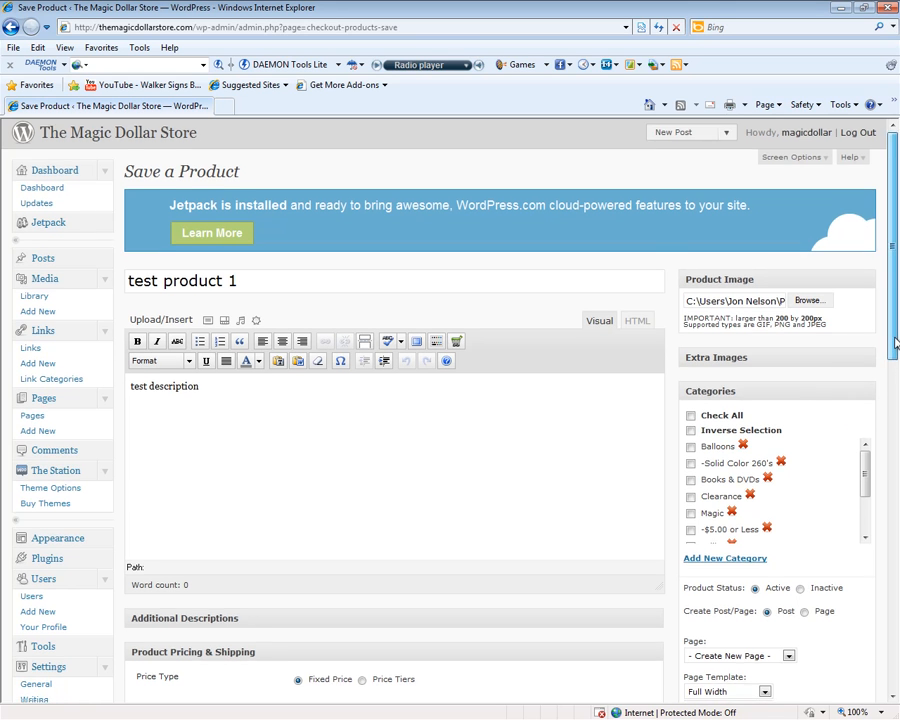
- Assign the product to the Balloons and Clearance shop categories
scroll(706, 259, down, 2)
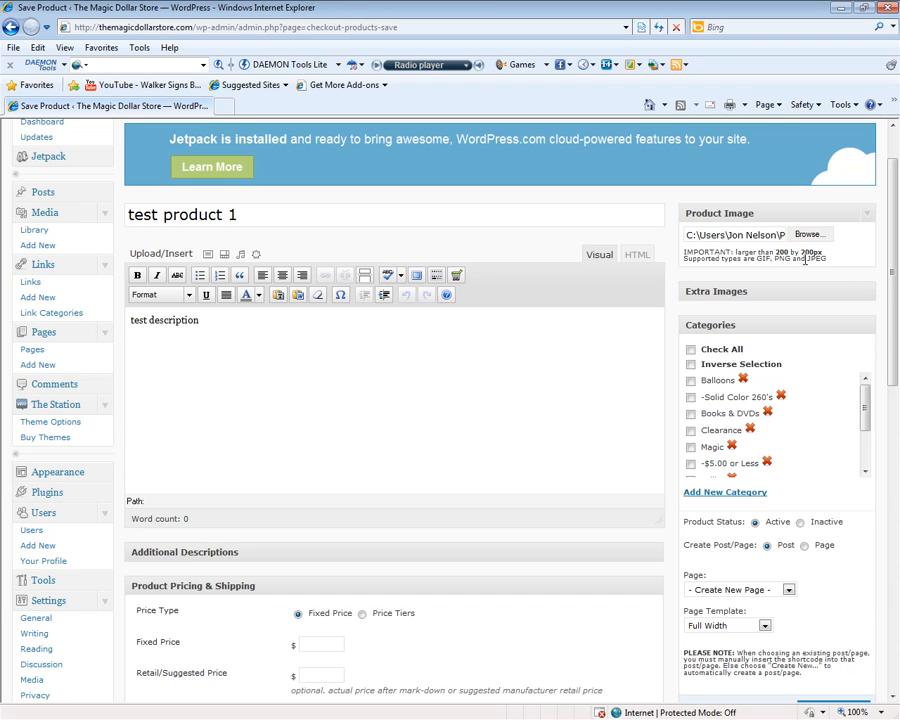
mouse_move(893, 212)
mouse_down()
mouse_move(893, 245)
mouse_move(893, 234)
mouse_up()
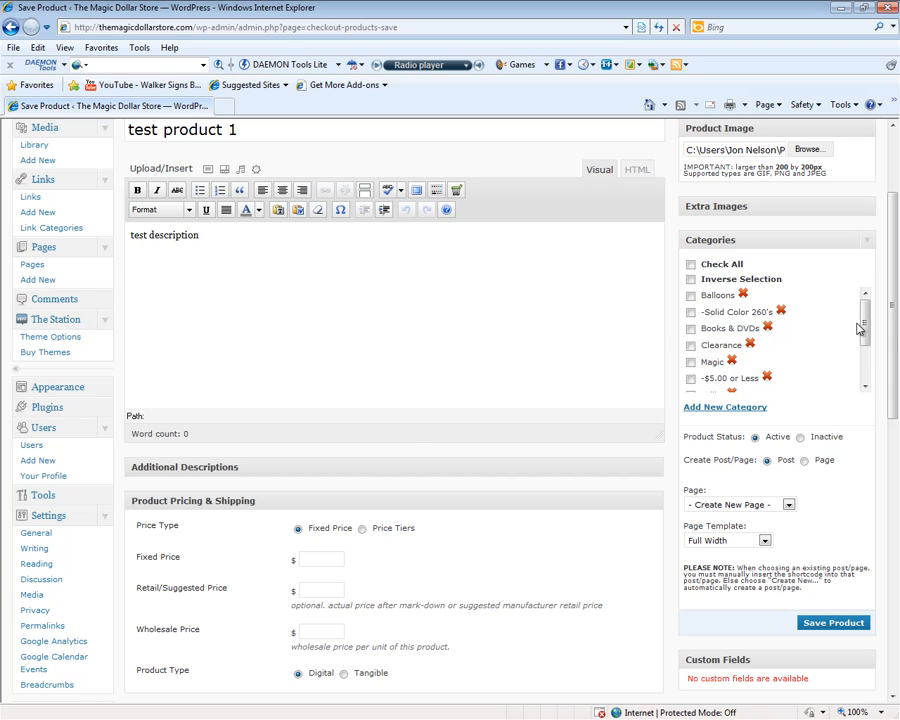
drag(865, 328, 868, 364)
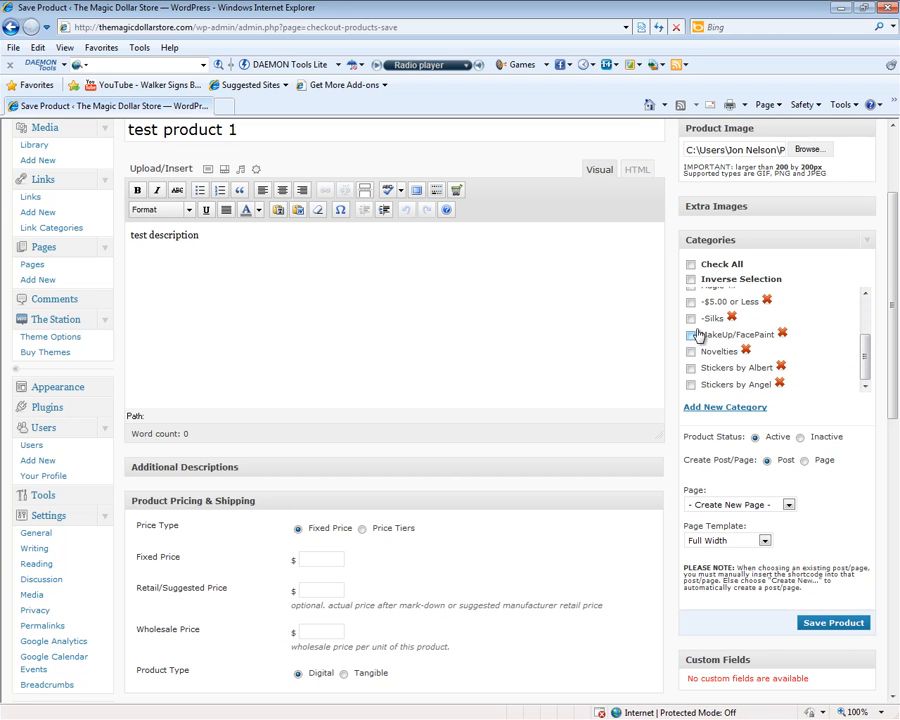
drag(868, 364, 864, 305)
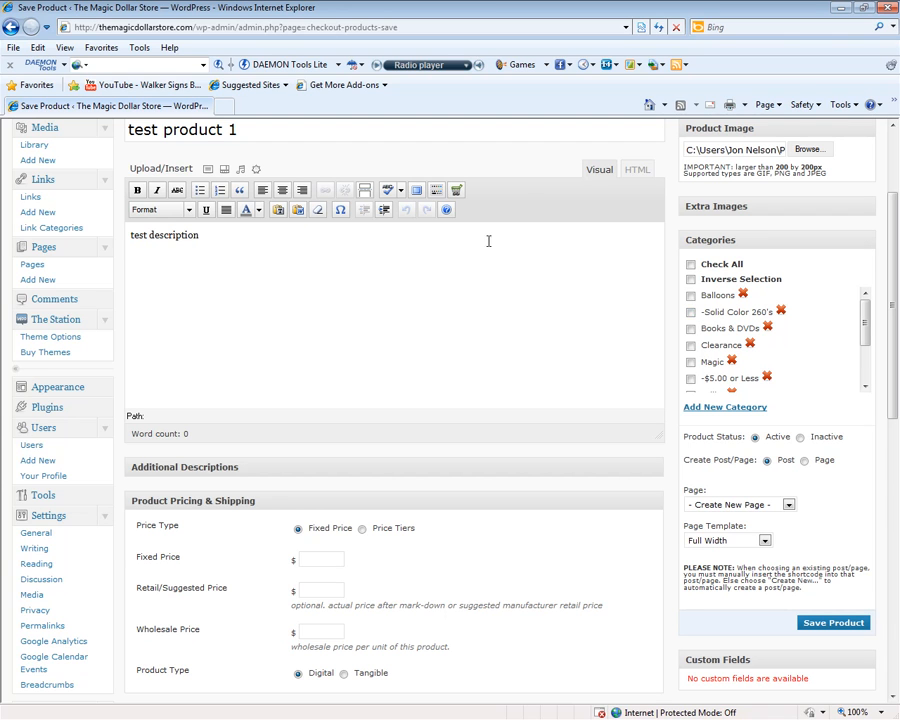
click(690, 296)
click(692, 346)
- Use the Fixed Price type for the product and set its fixed price to $1.00
drag(867, 317, 886, 454)
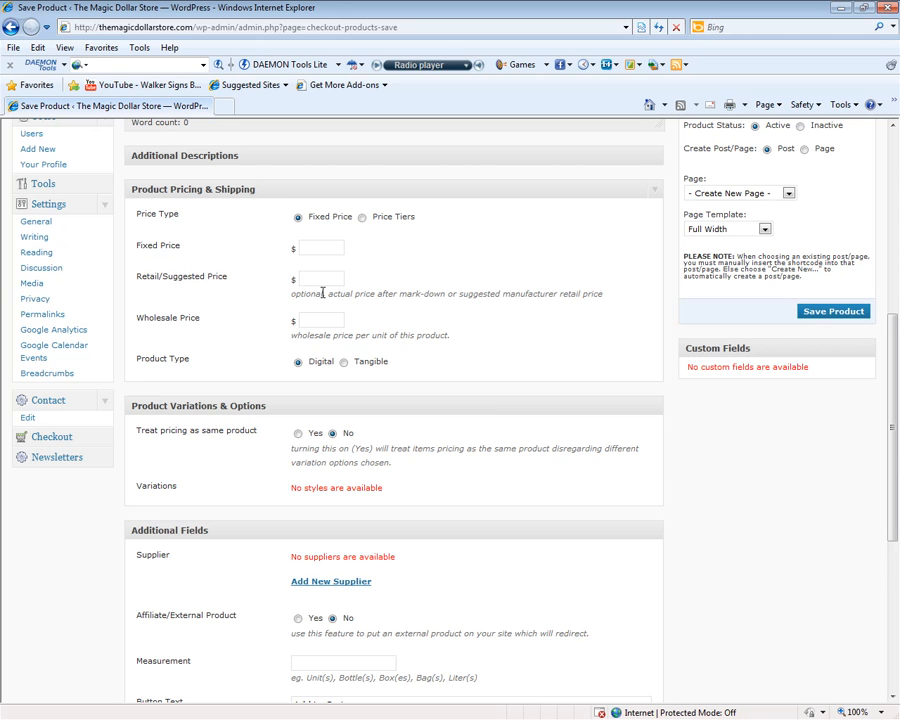
click(362, 217)
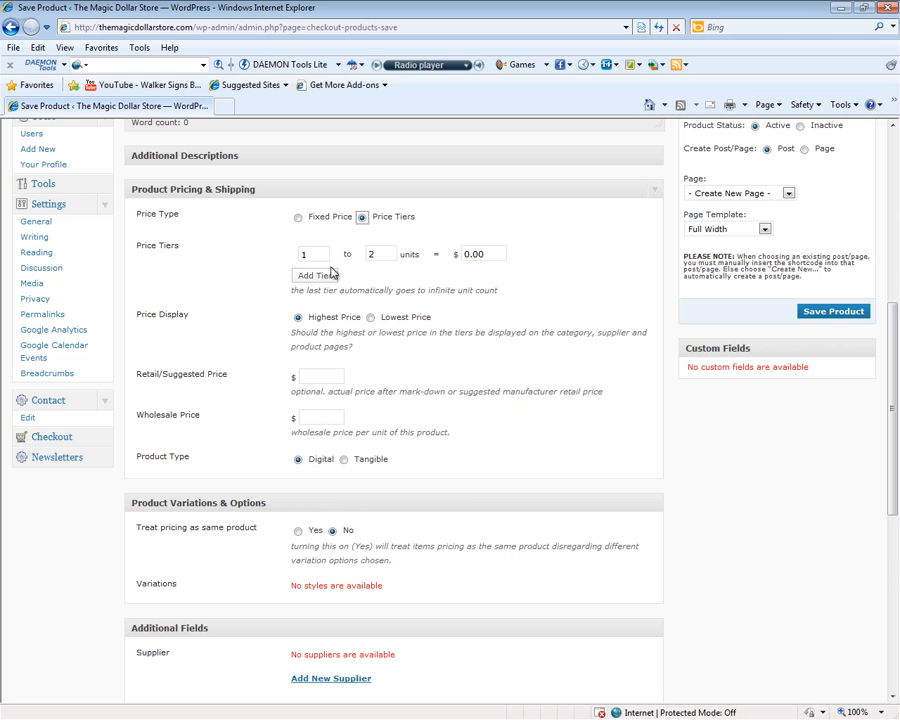
click(299, 219)
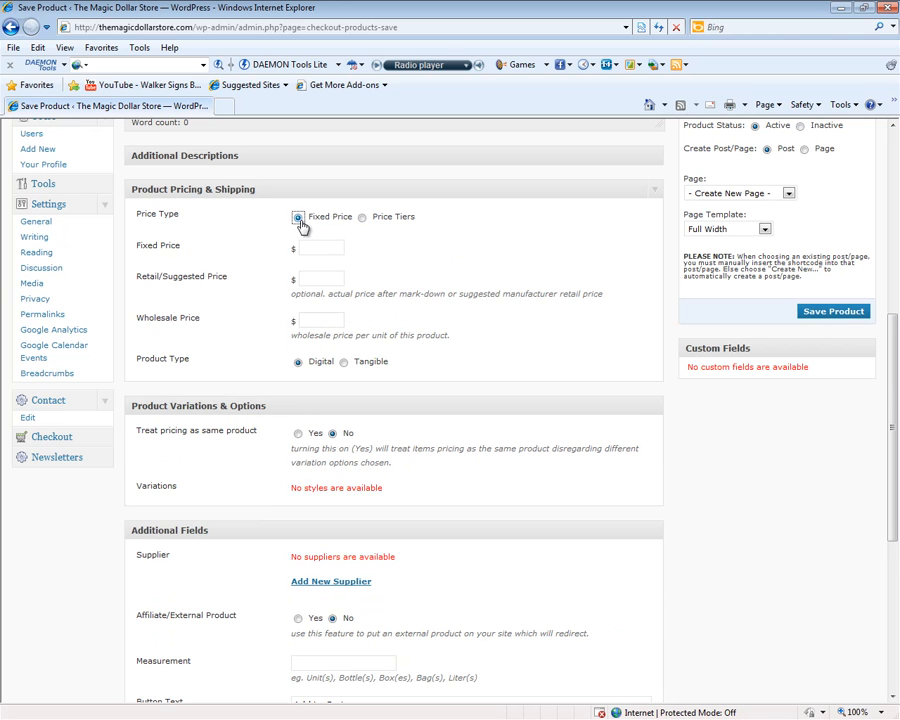
click(328, 252)
text(1)
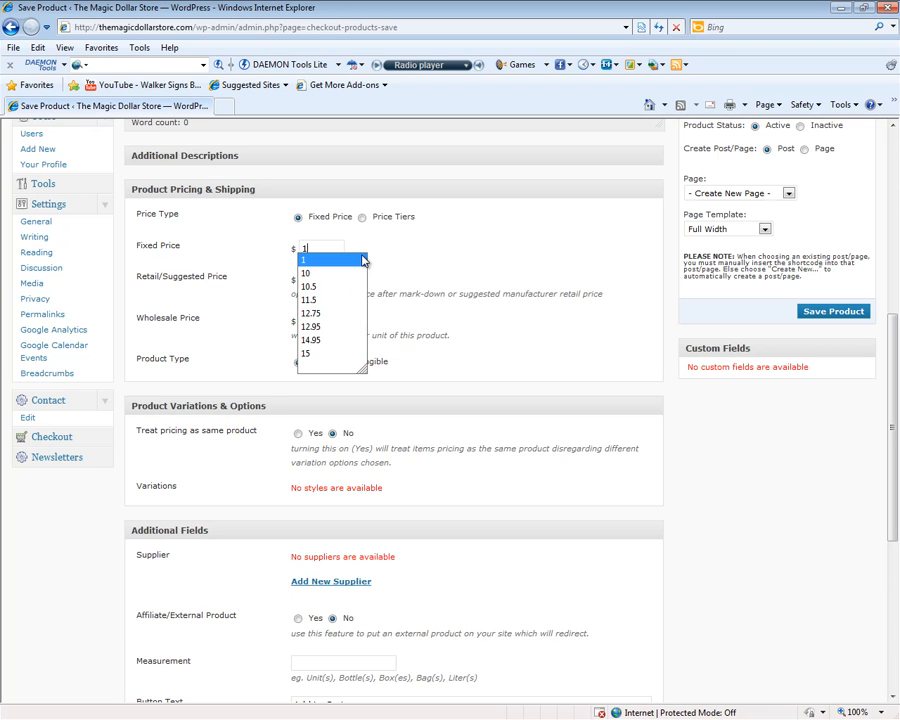
text(.00)
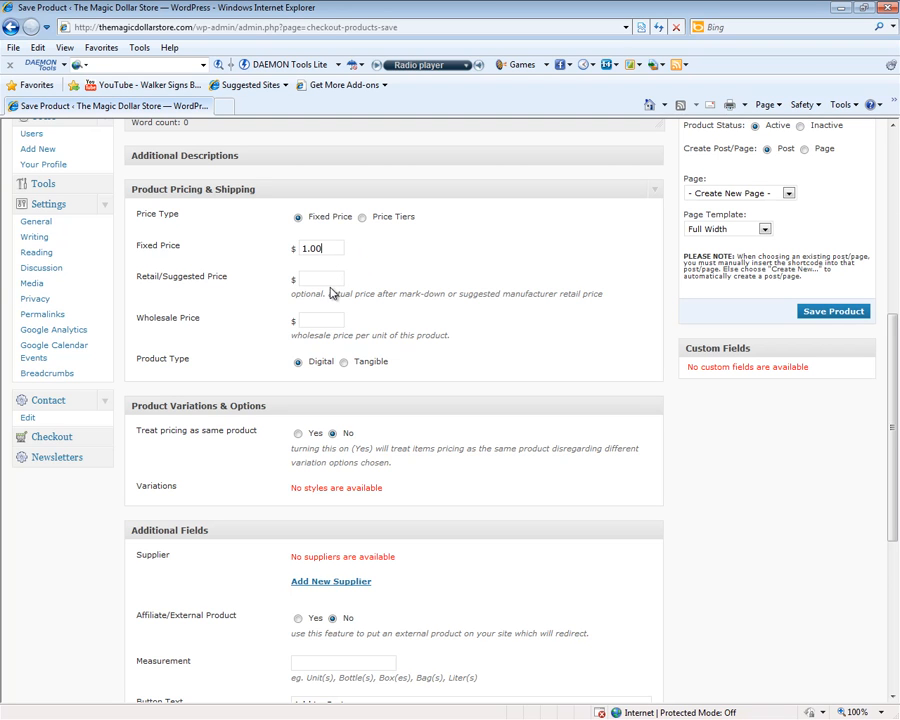
- Review the remaining pricing, product type, variation and additional fields down to the product code
scroll(337, 320, down, 3)
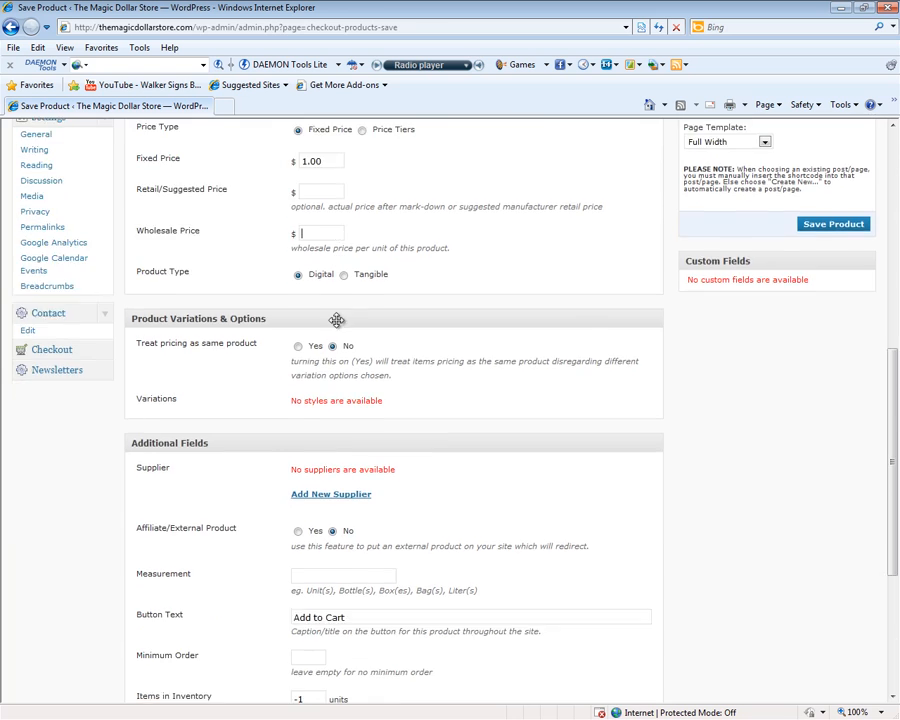
scroll(337, 208, up, 3)
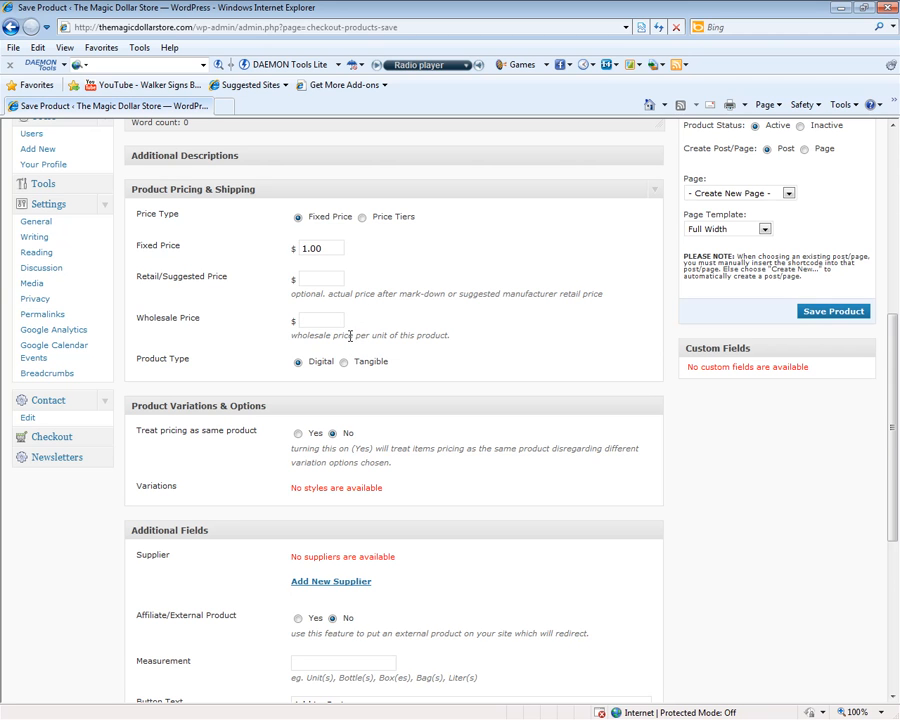
scroll(350, 332, down, 2)
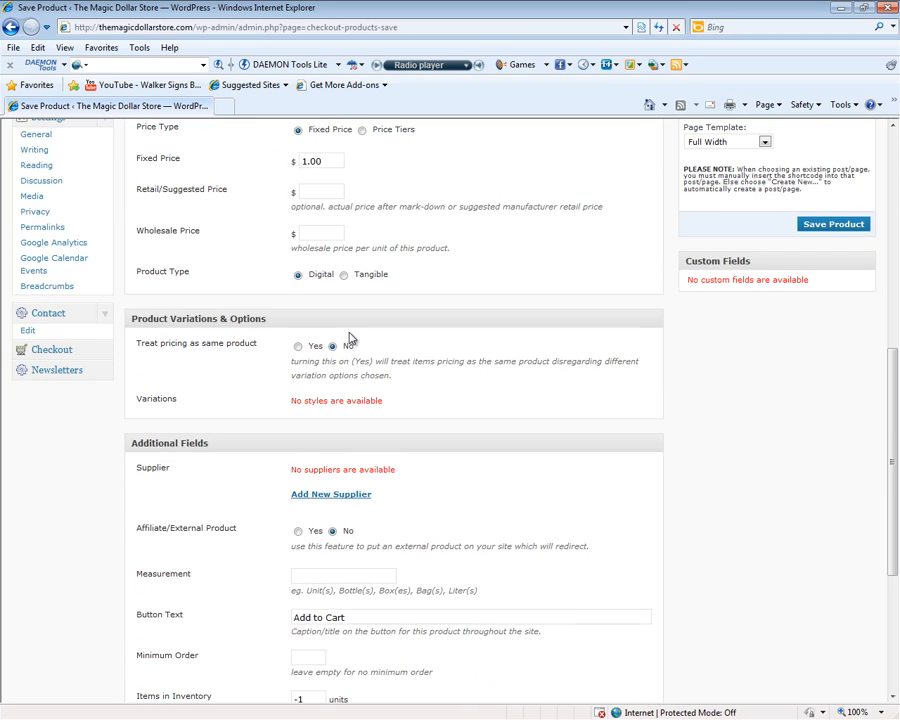
scroll(350, 337, down, 2)
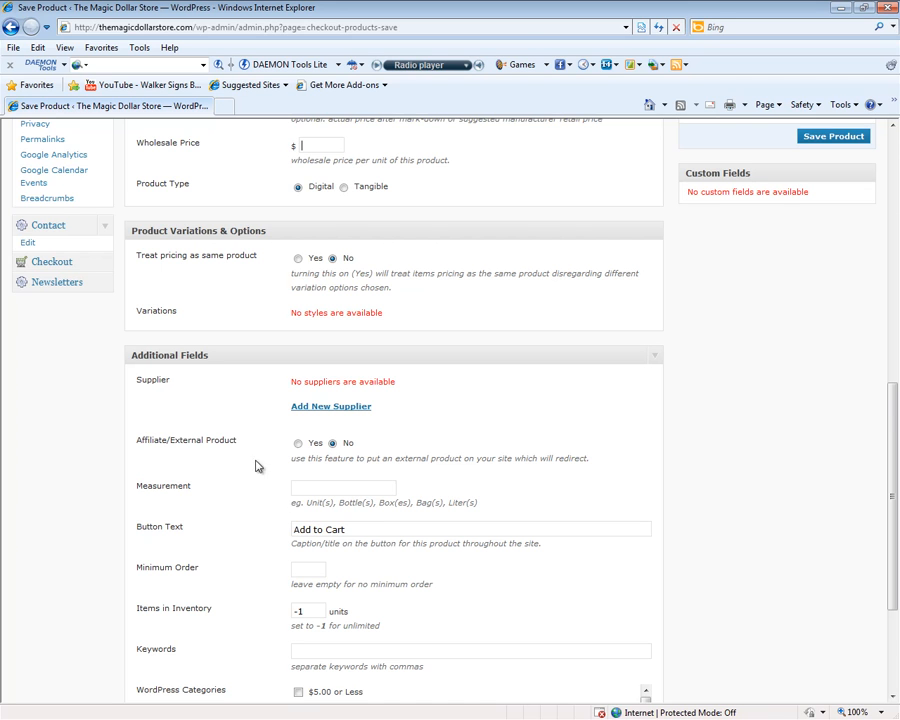
scroll(309, 456, down, 2)
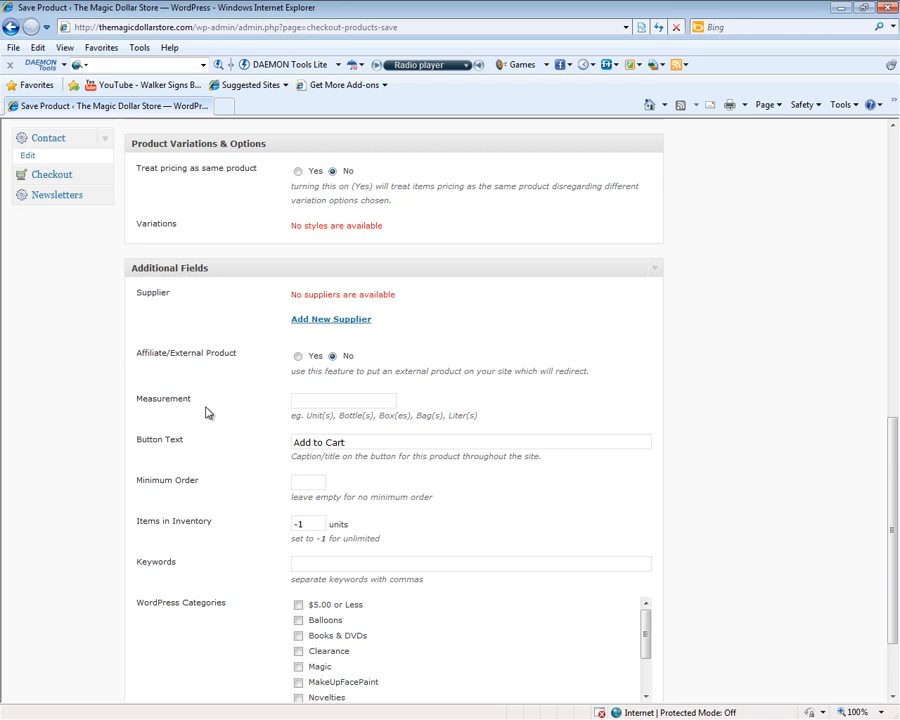
scroll(207, 412, down, 3)
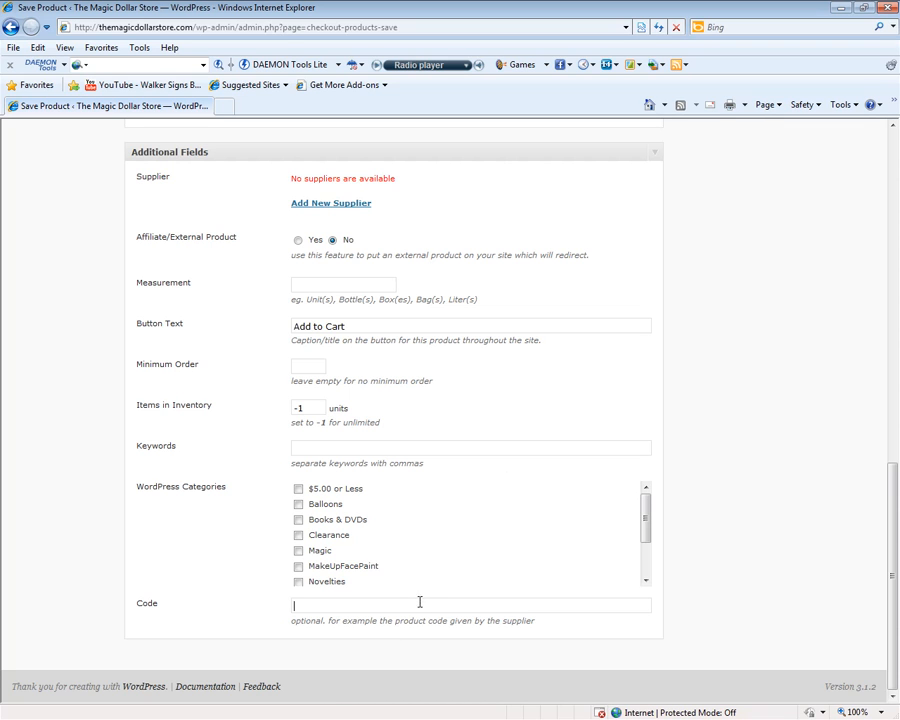
scroll(313, 532, down, 2)
- Compare the product's shop categories with the WordPress Categories list and recheck the rest of the form
scroll(429, 528, up, 1)
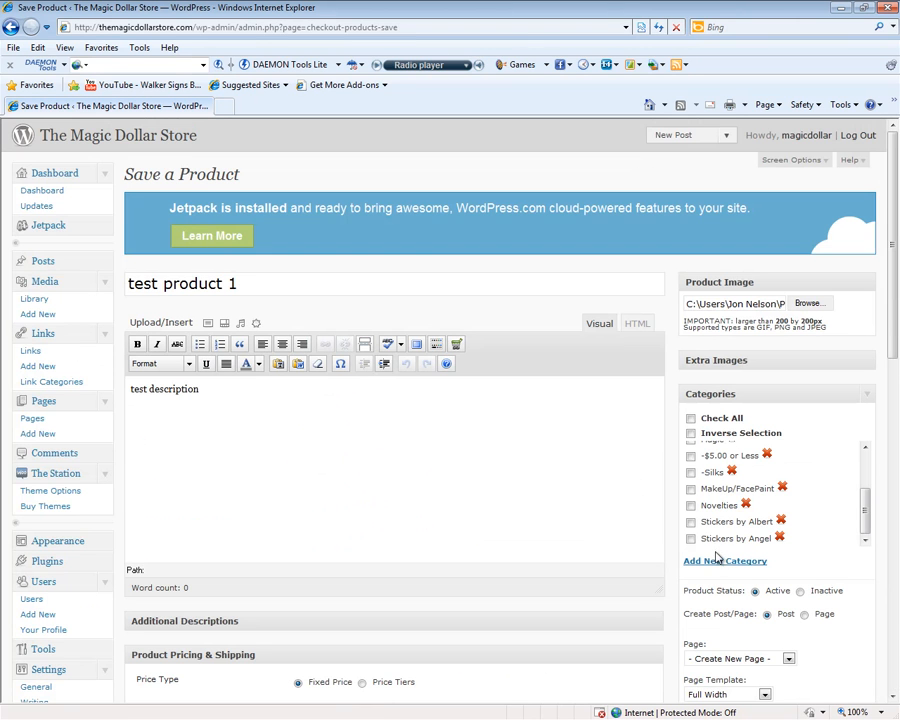
scroll(711, 522, down, 8)
scroll(708, 516, up, 9)
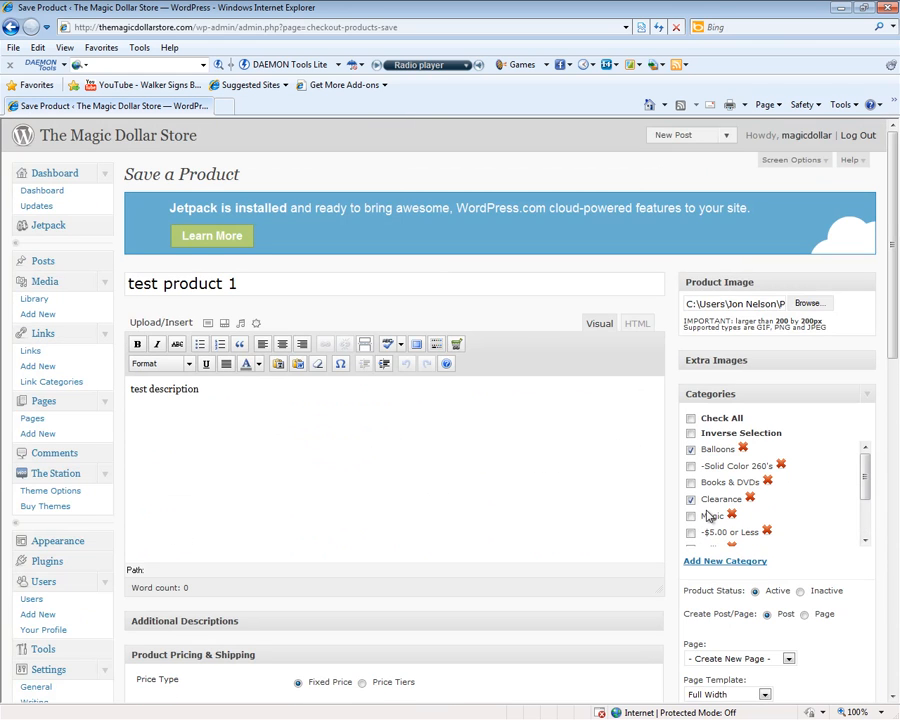
scroll(346, 482, down, 10)
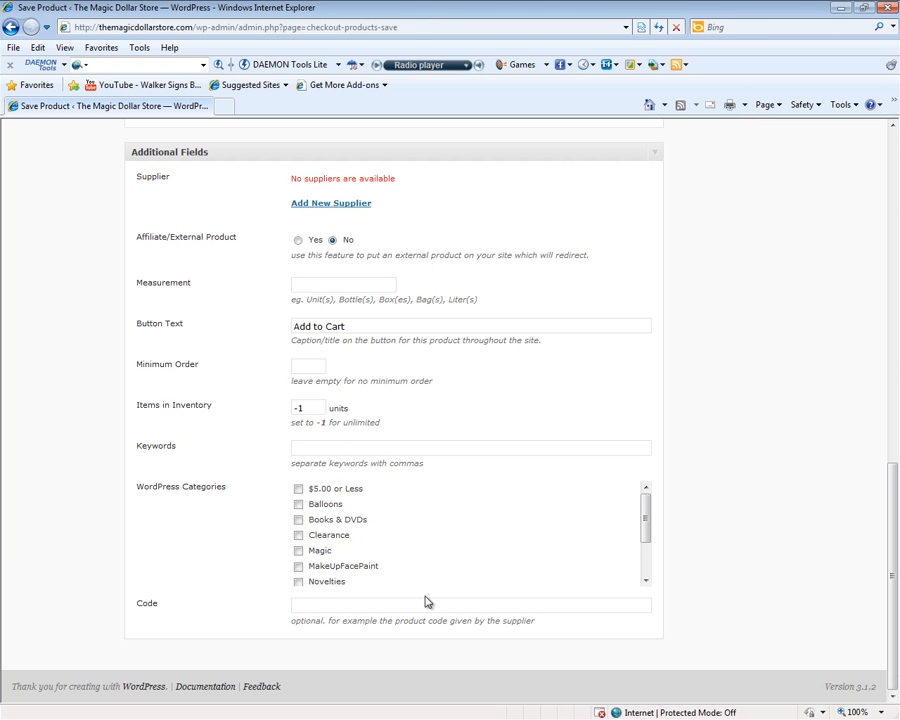
scroll(425, 601, up, 15)
scroll(425, 601, down, 4)
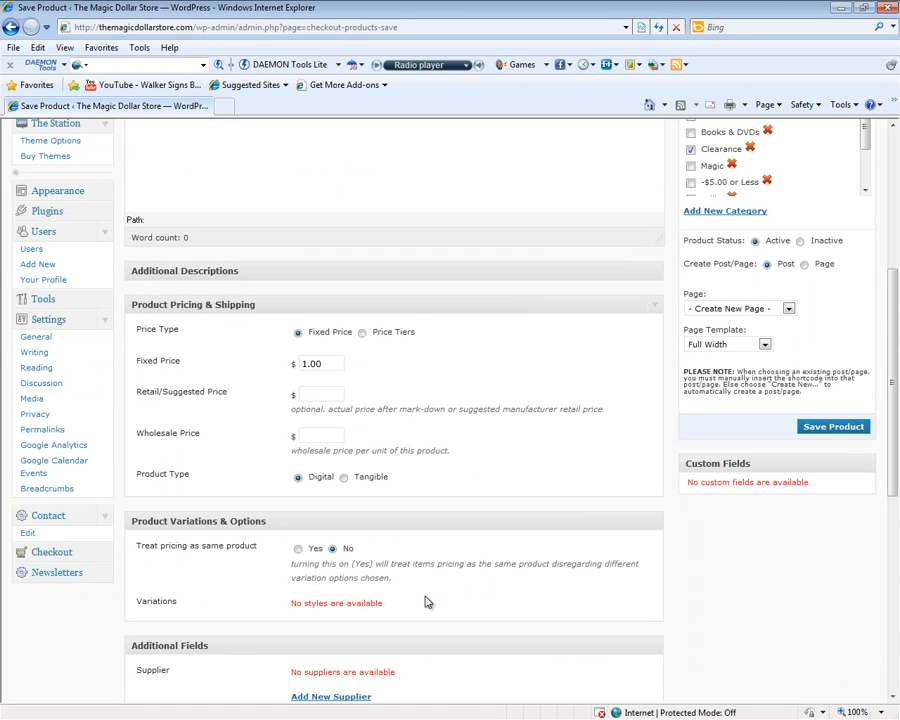
scroll(425, 601, up, 1)
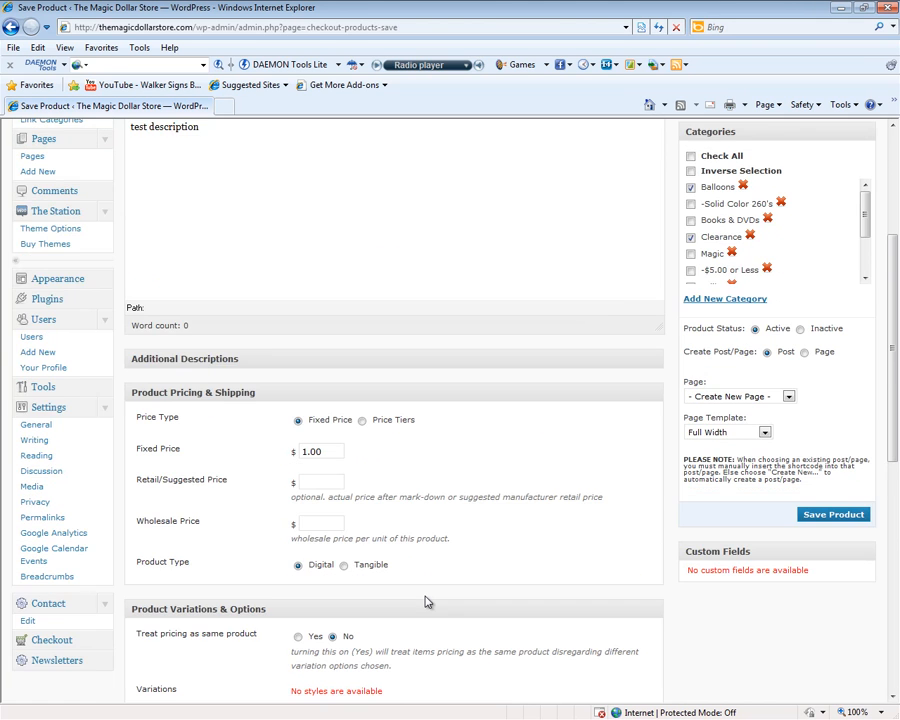
scroll(425, 601, up, 3)
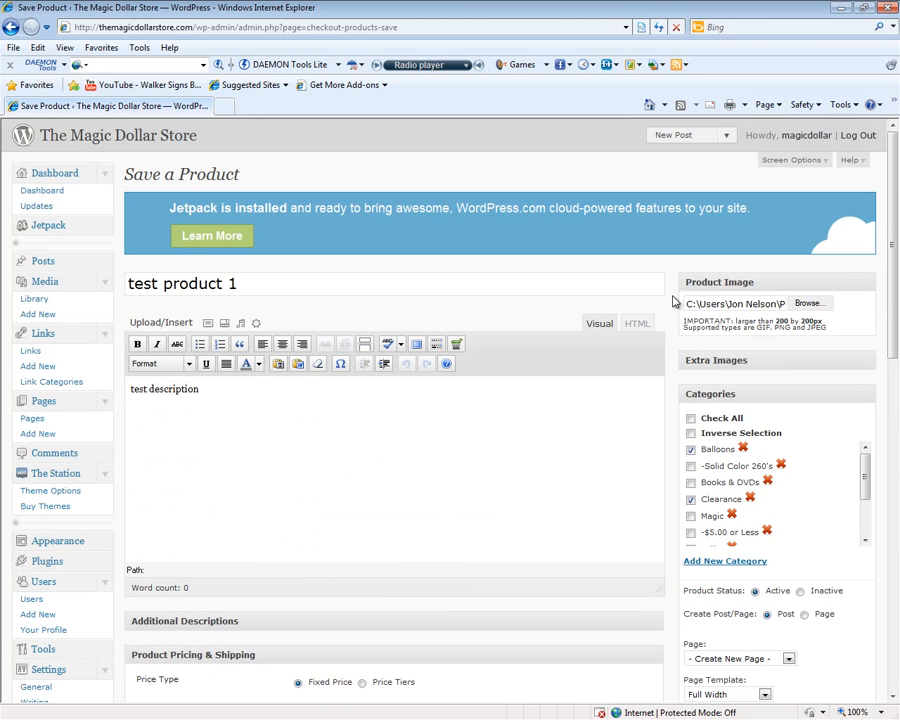
scroll(655, 395, down, 1)
scroll(679, 408, down, 6)
scroll(695, 430, up, 2)
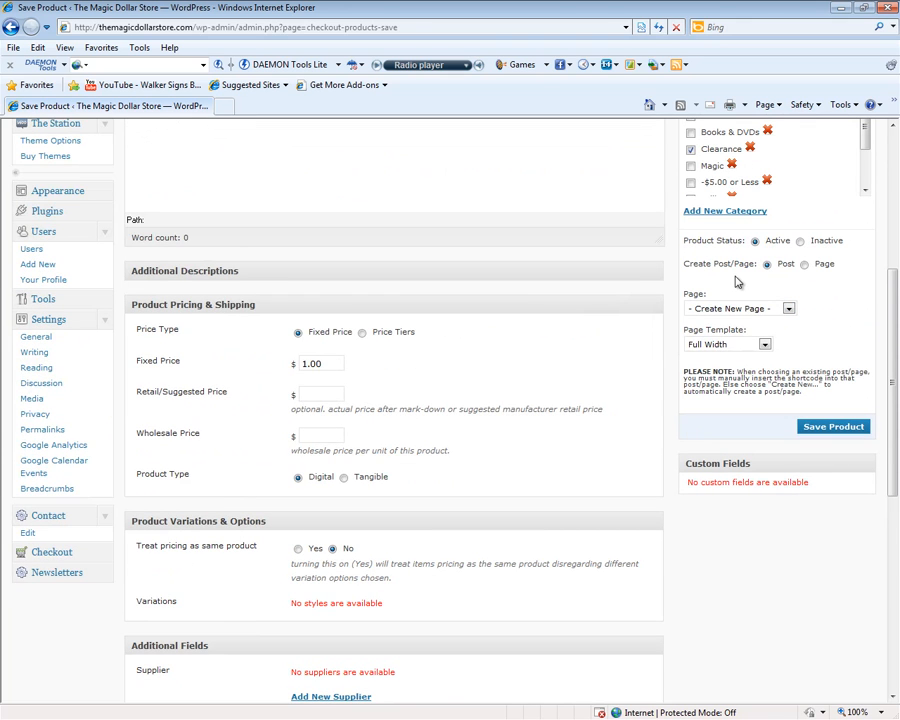
- Check the page and template choices, keep Create New Page with the Full Width template, and save the product
click(731, 310)
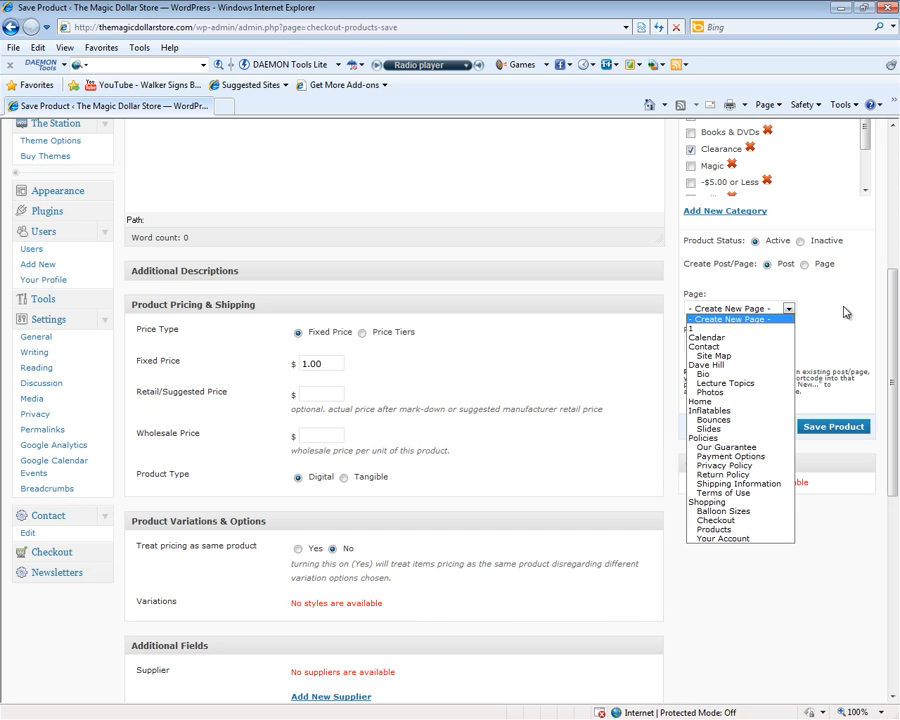
click(800, 313)
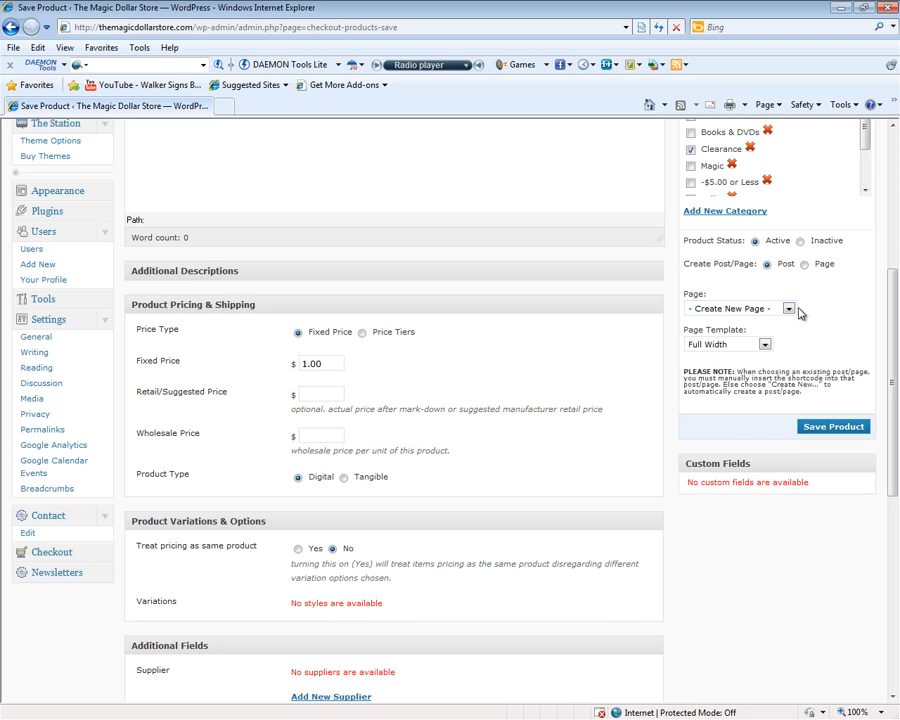
click(729, 310)
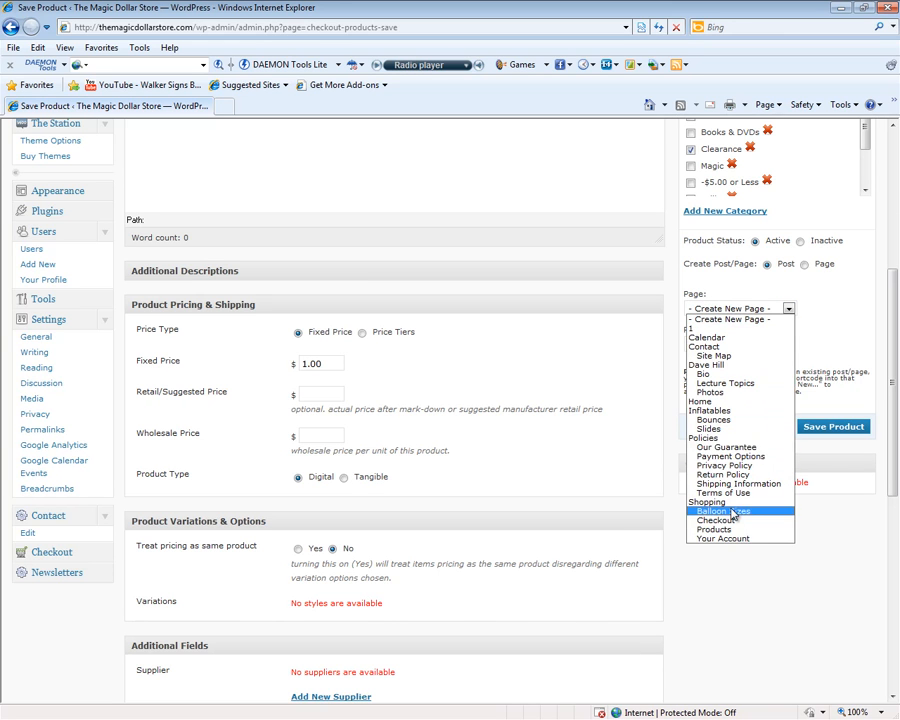
click(849, 328)
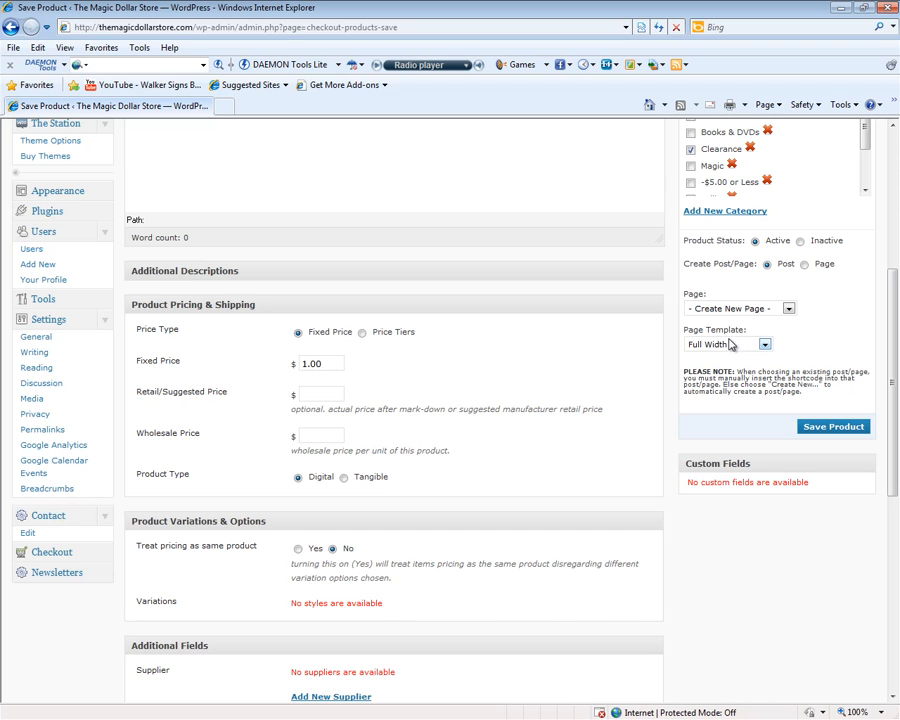
click(729, 344)
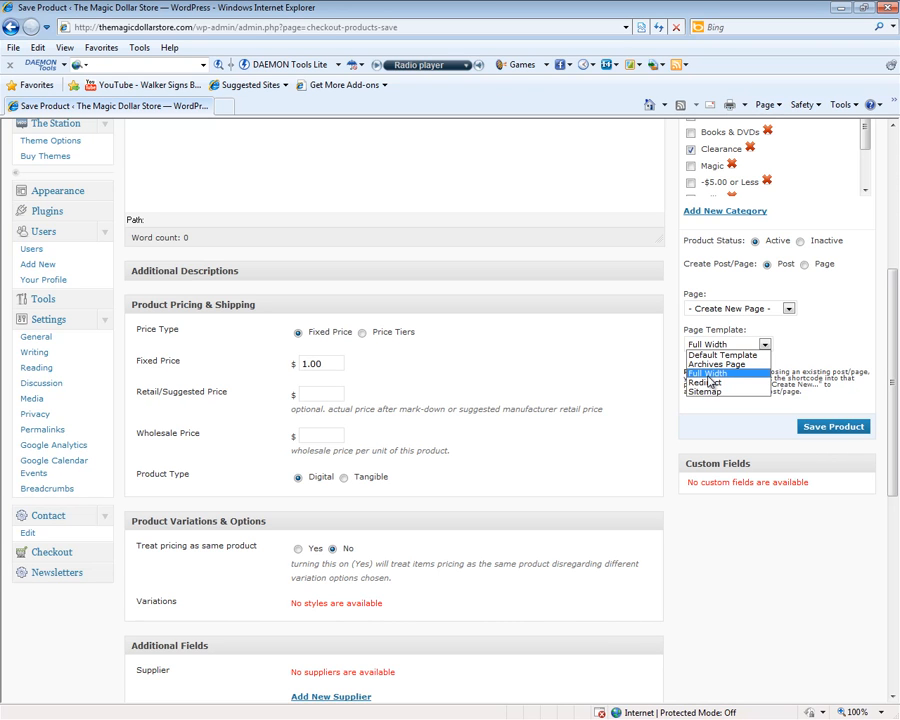
click(709, 376)
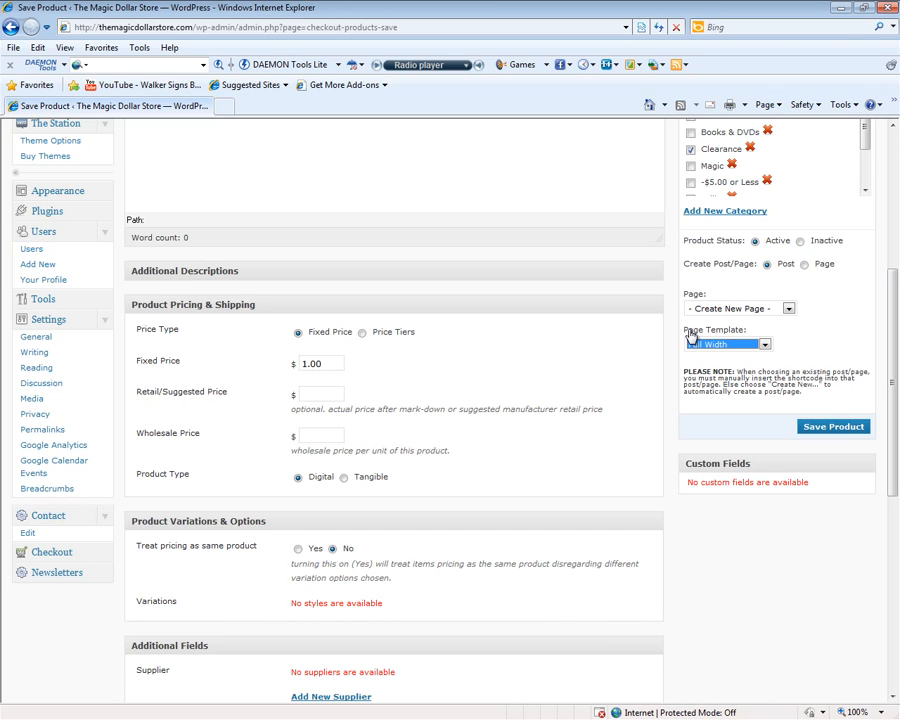
click(818, 428)
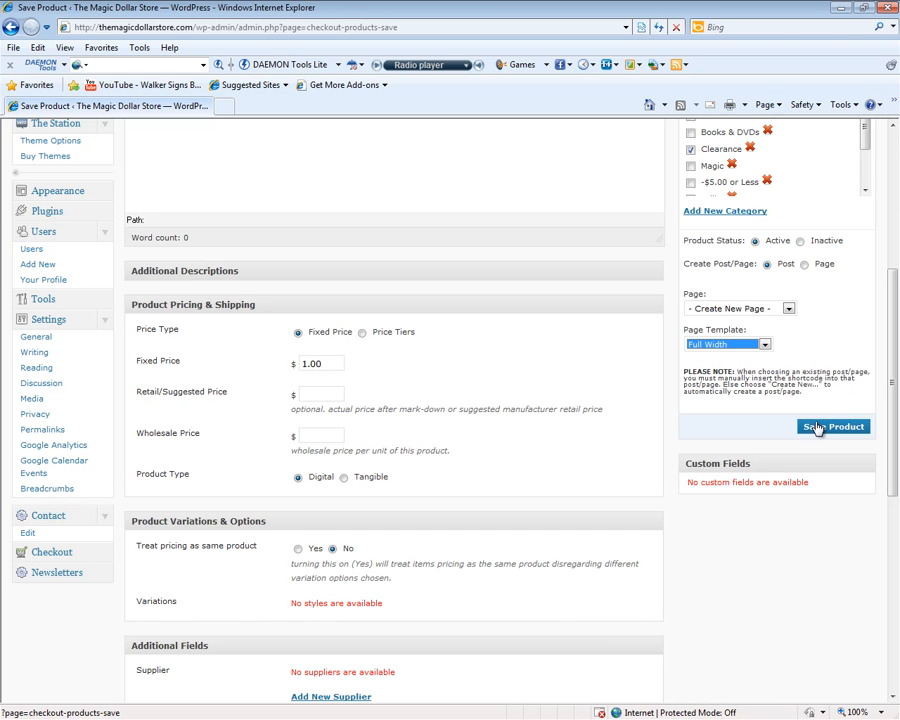
click(816, 428)
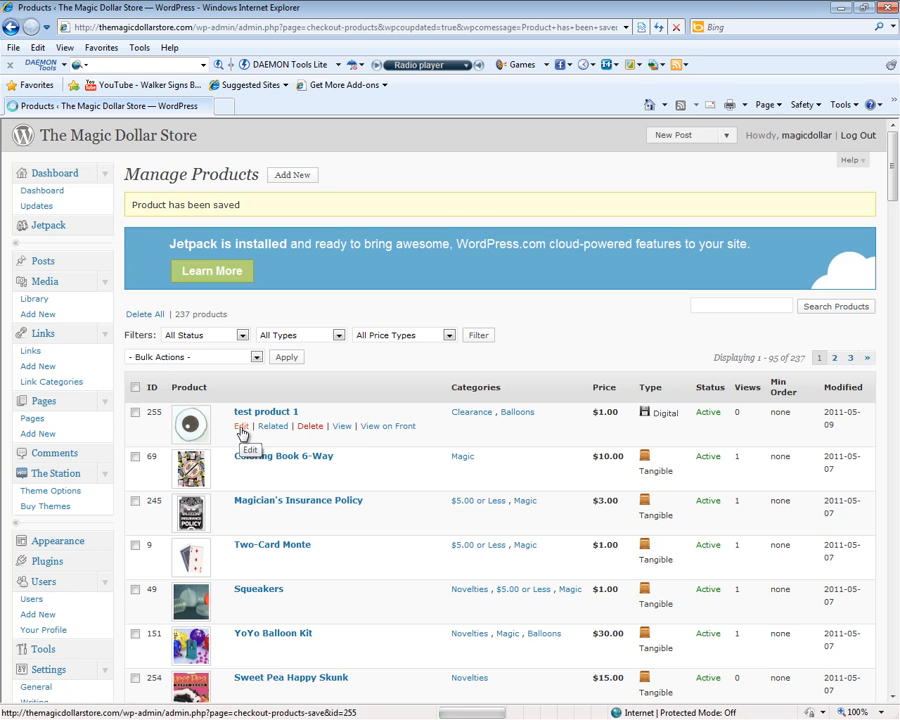
- Reopen test product 1 for editing, change its product type to Tangible, and save the product
click(241, 428)
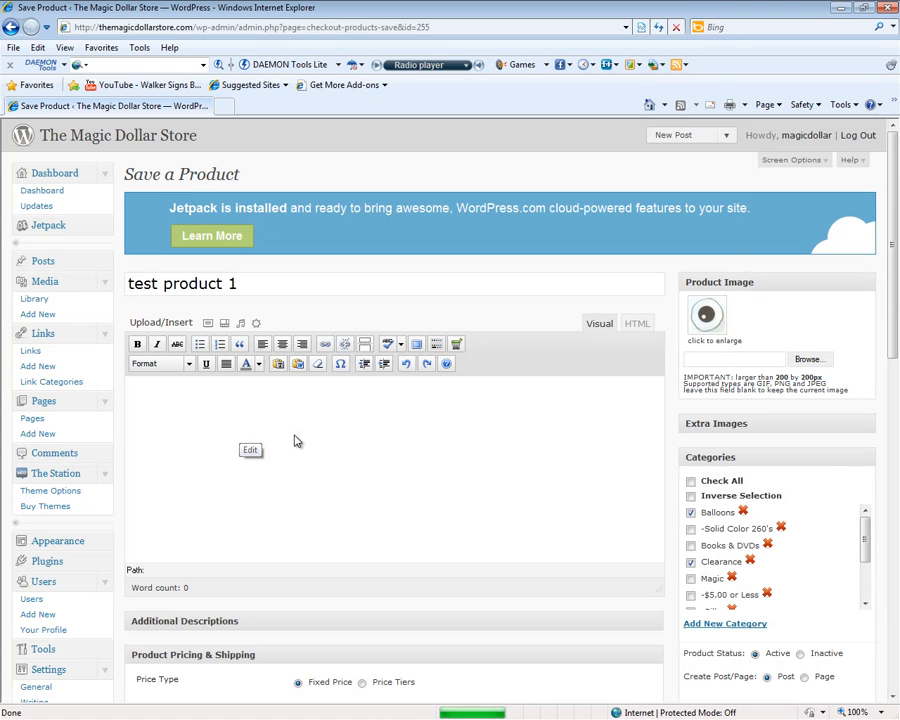
scroll(295, 441, down, 3)
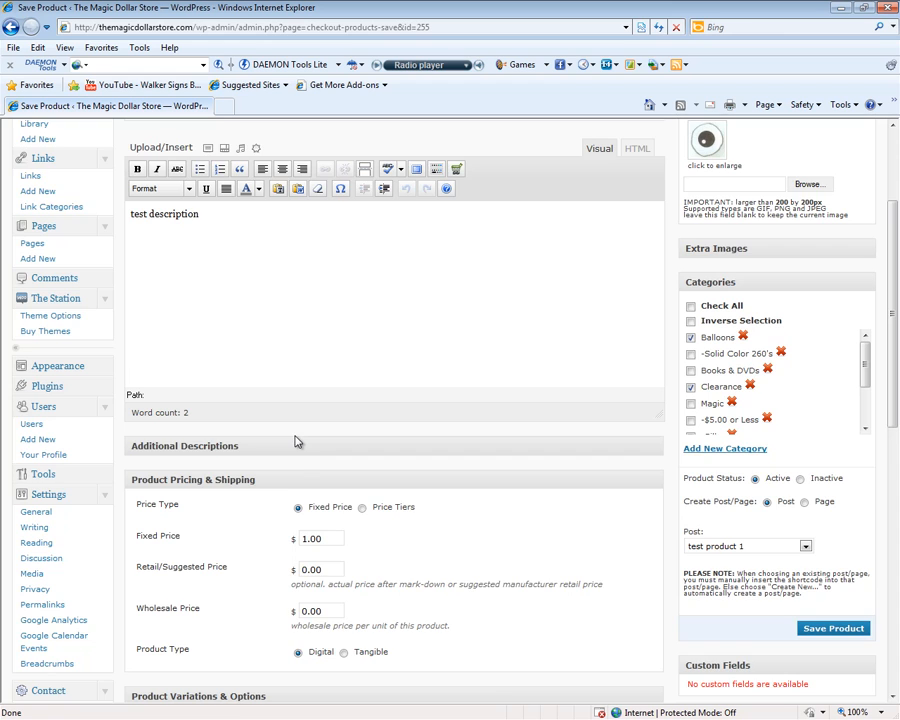
scroll(296, 440, down, 2)
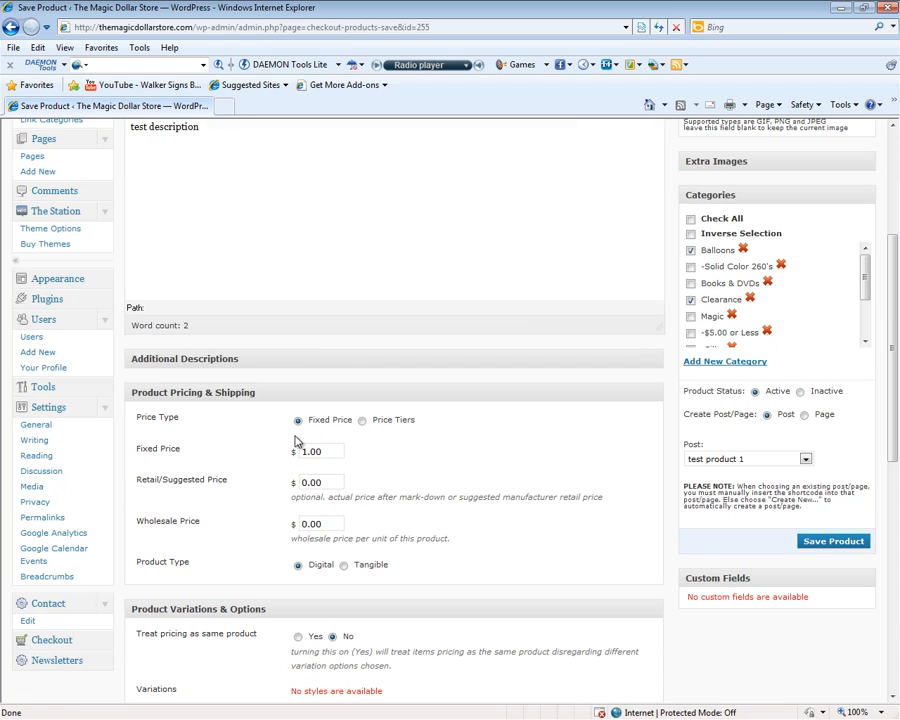
click(344, 566)
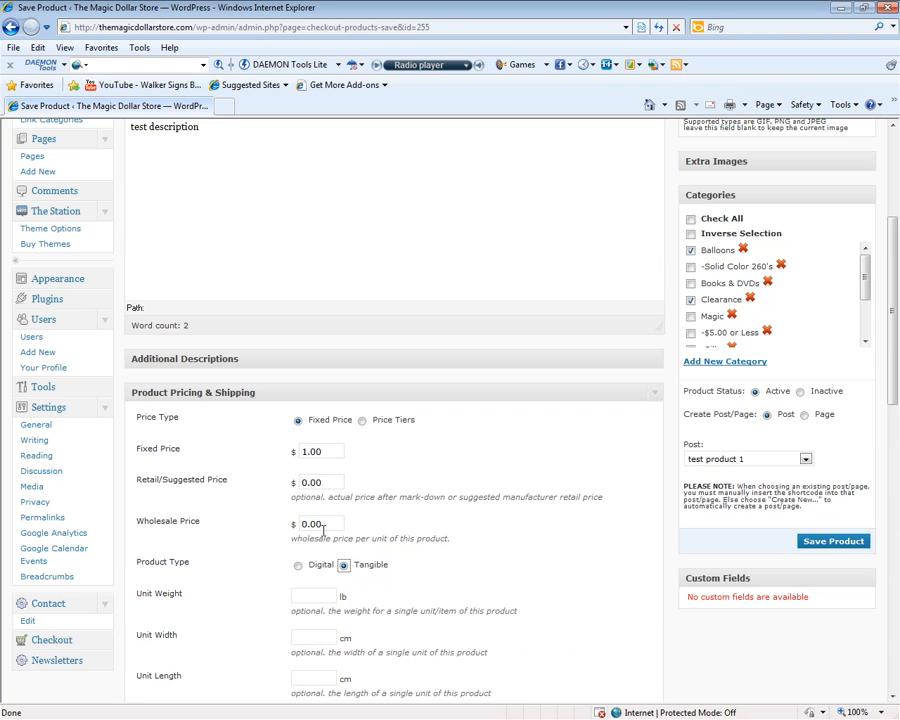
scroll(268, 486, down, 3)
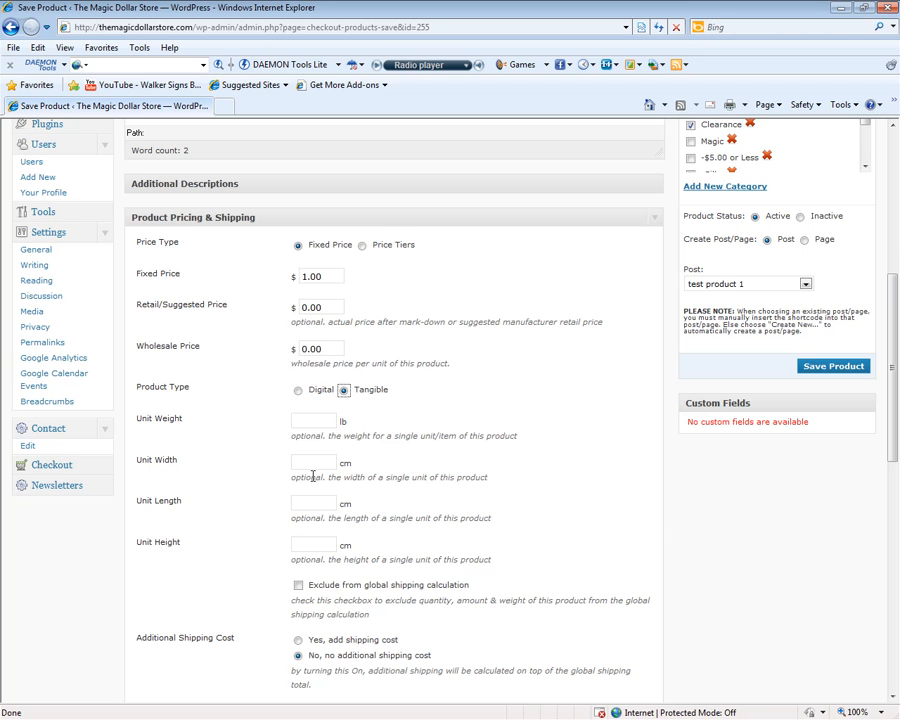
scroll(313, 476, down, 3)
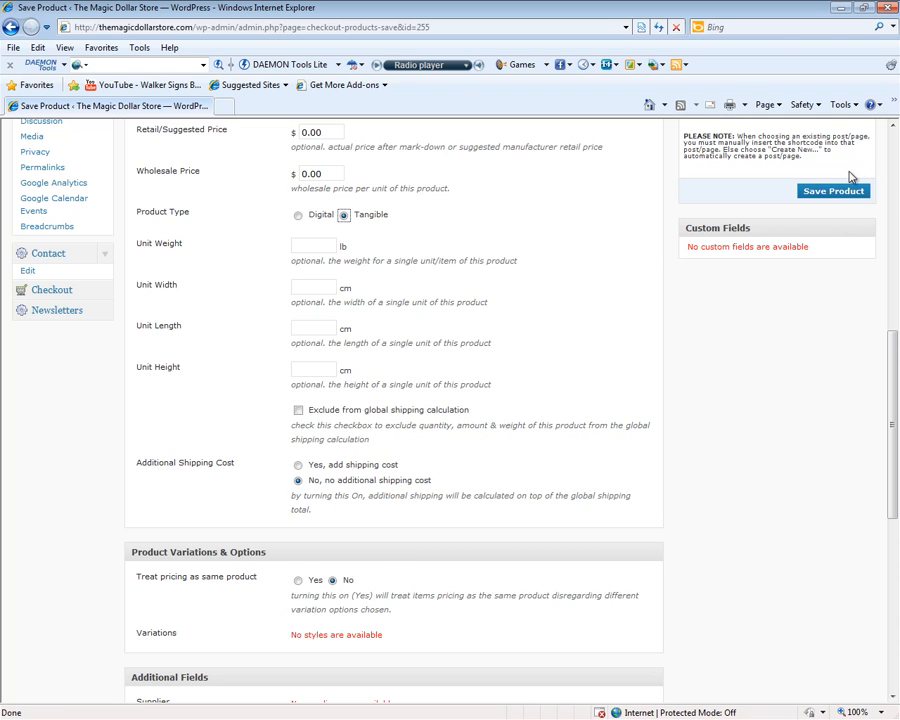
click(805, 192)
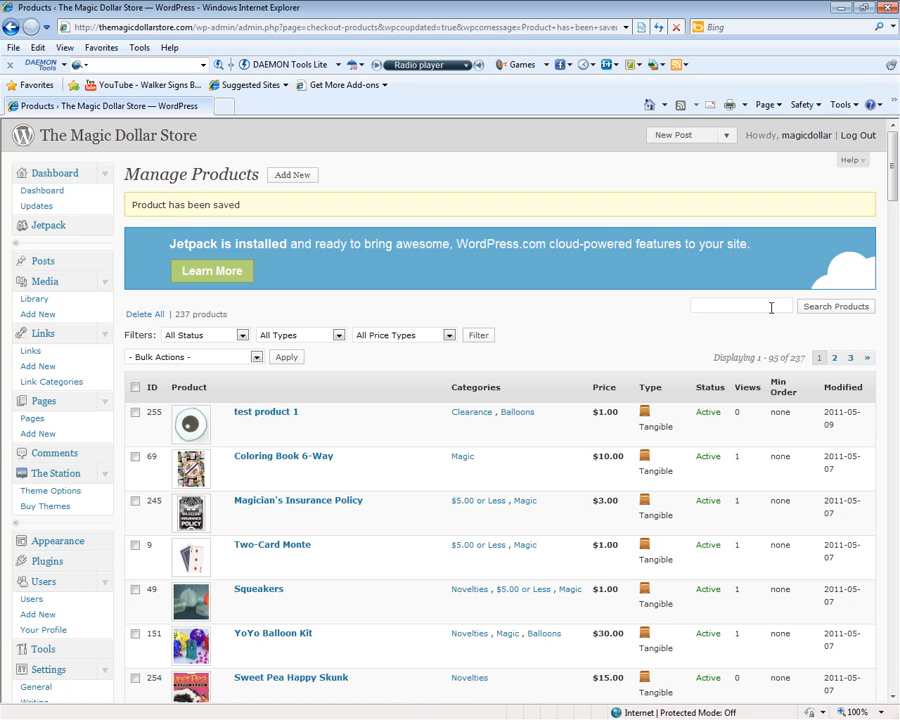
- Search the products list for "squeakers" and clear the search term
text(qu)
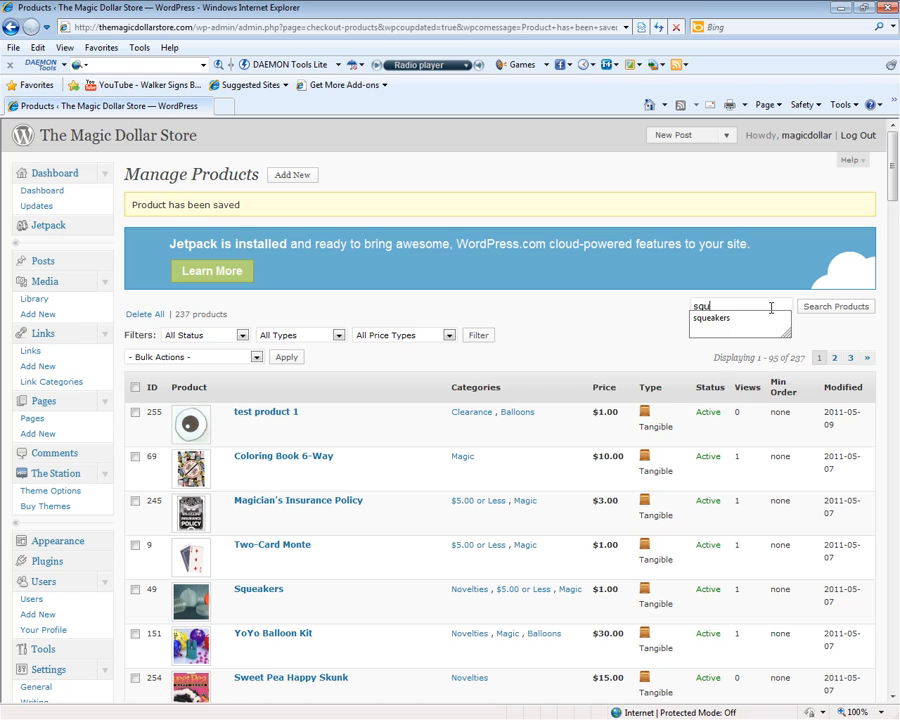
text(eakers)
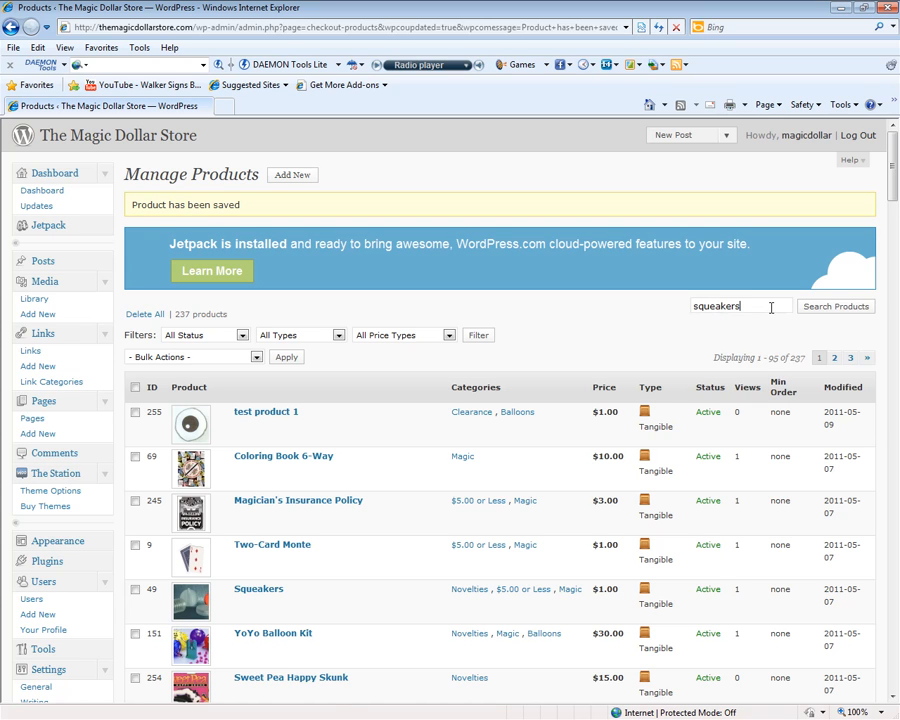
key(Return)
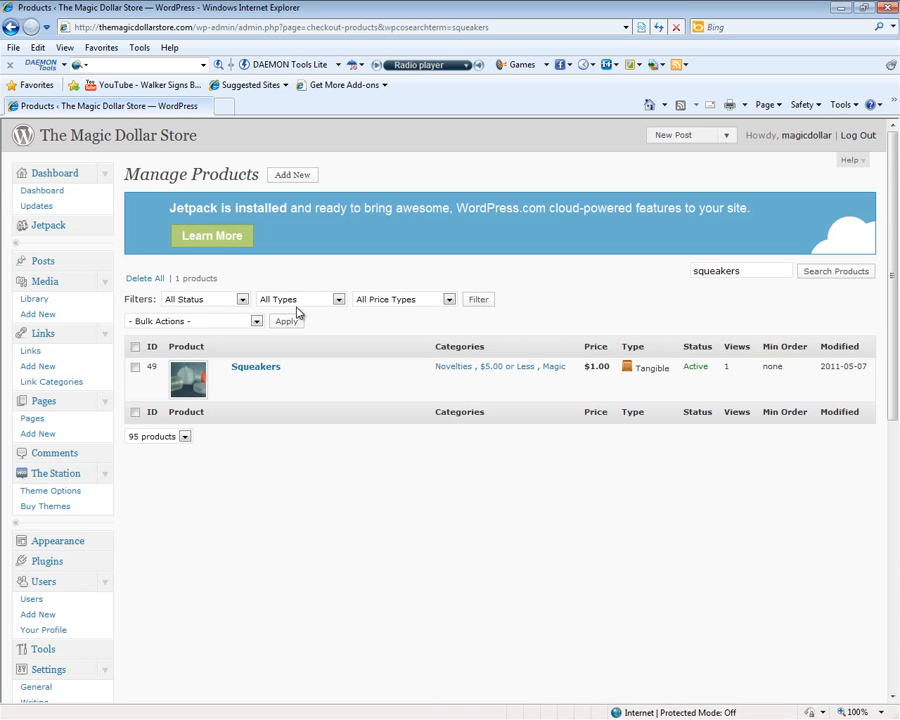
drag(729, 266, 572, 270)
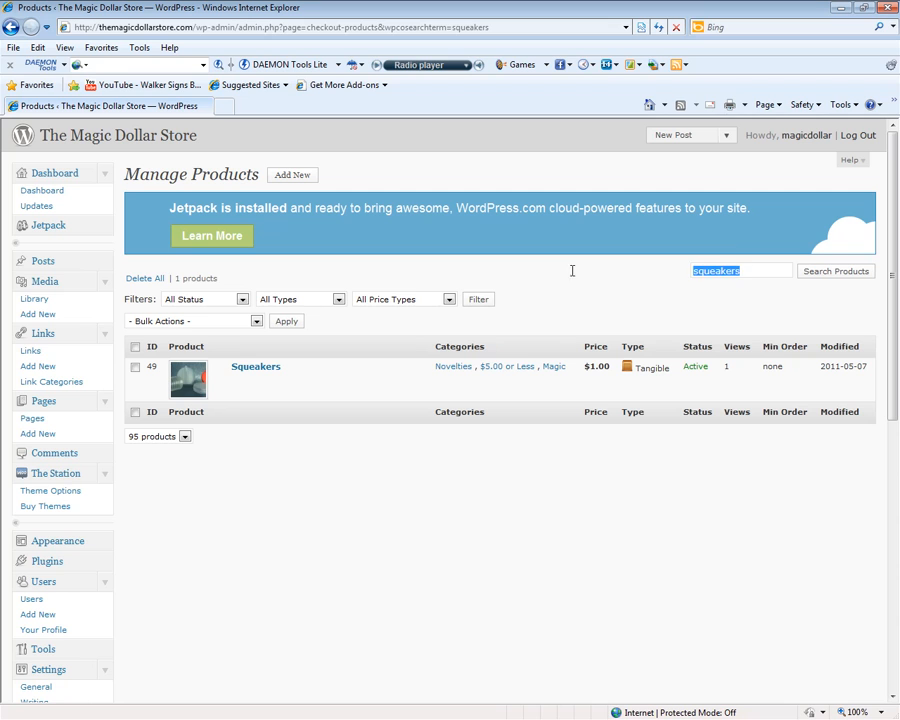
key(Delete)
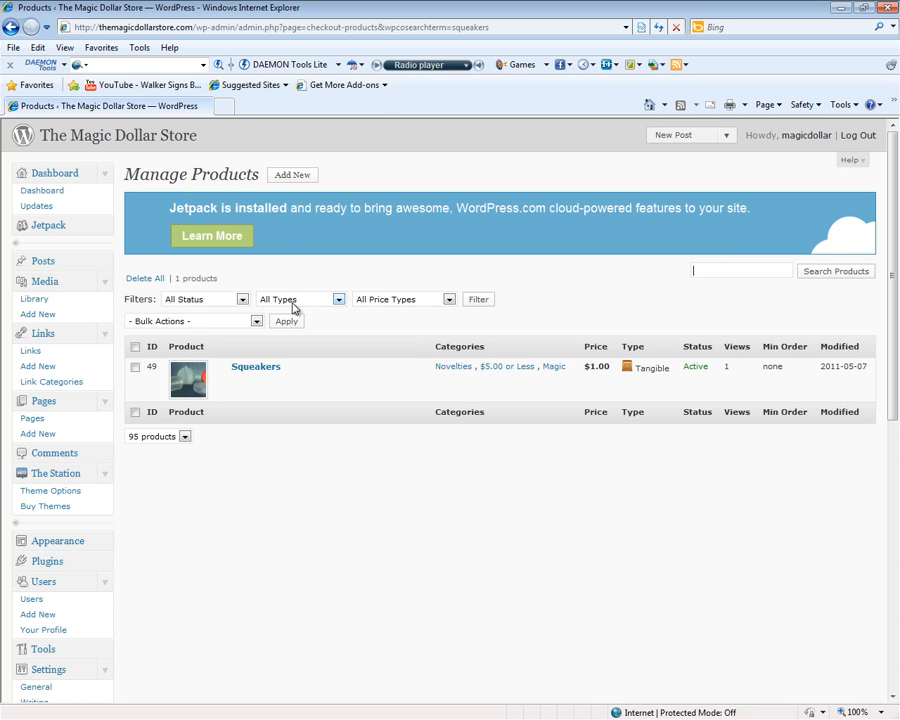
- Examine the type, price type and status filter choices and the available bulk actions for products
click(292, 302)
click(384, 302)
click(328, 300)
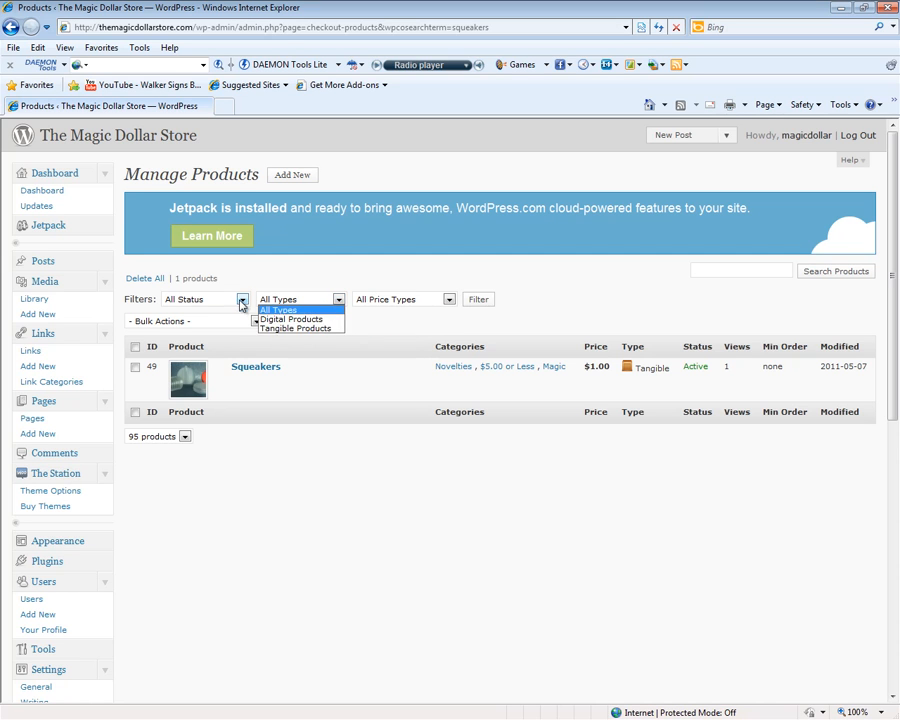
click(241, 301)
click(244, 298)
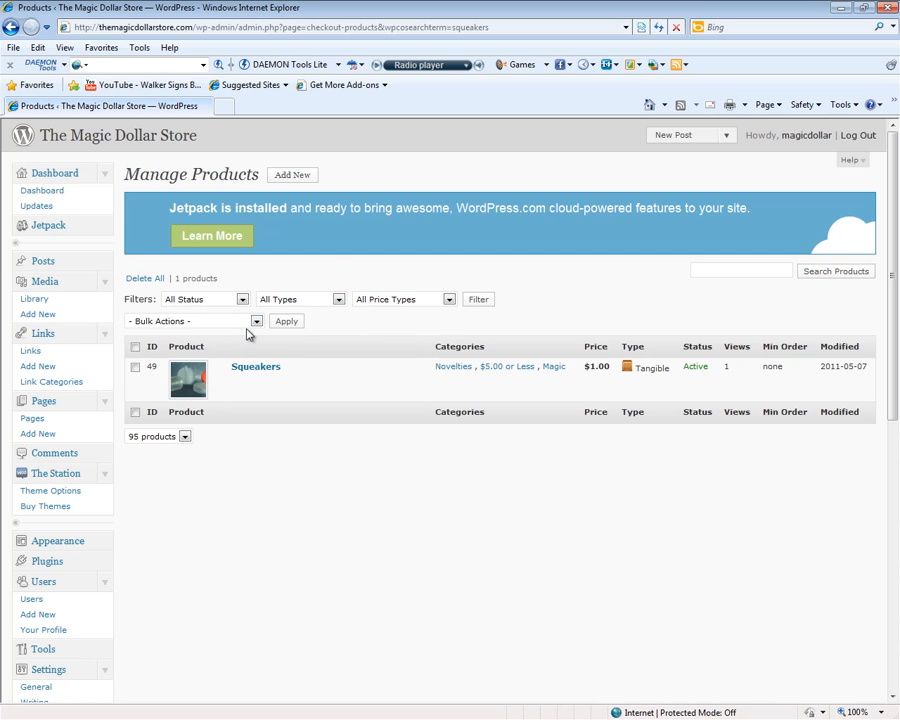
click(250, 327)
click(257, 322)
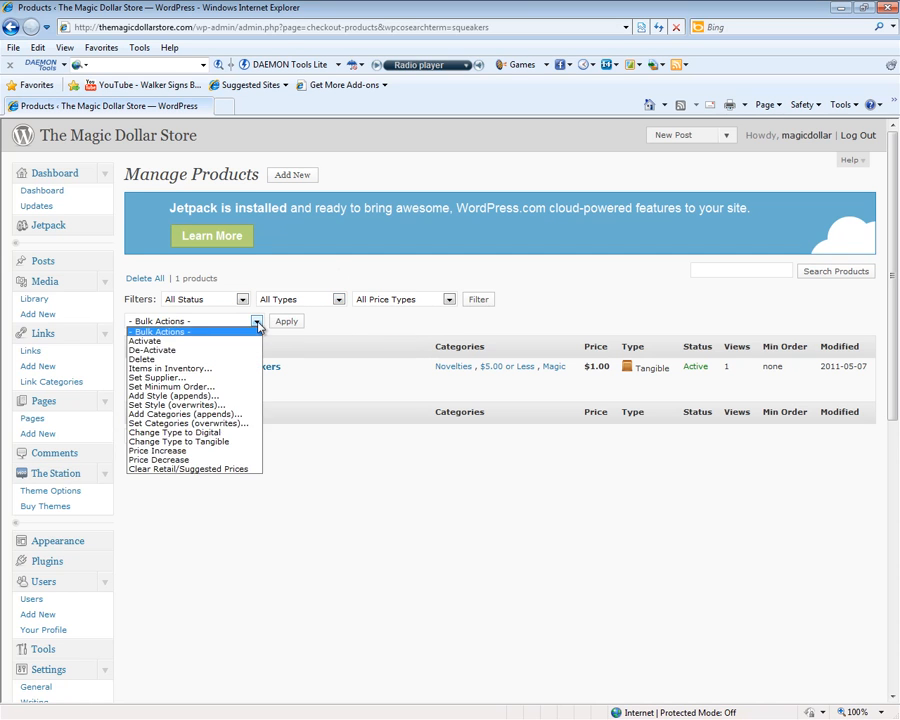
click(335, 327)
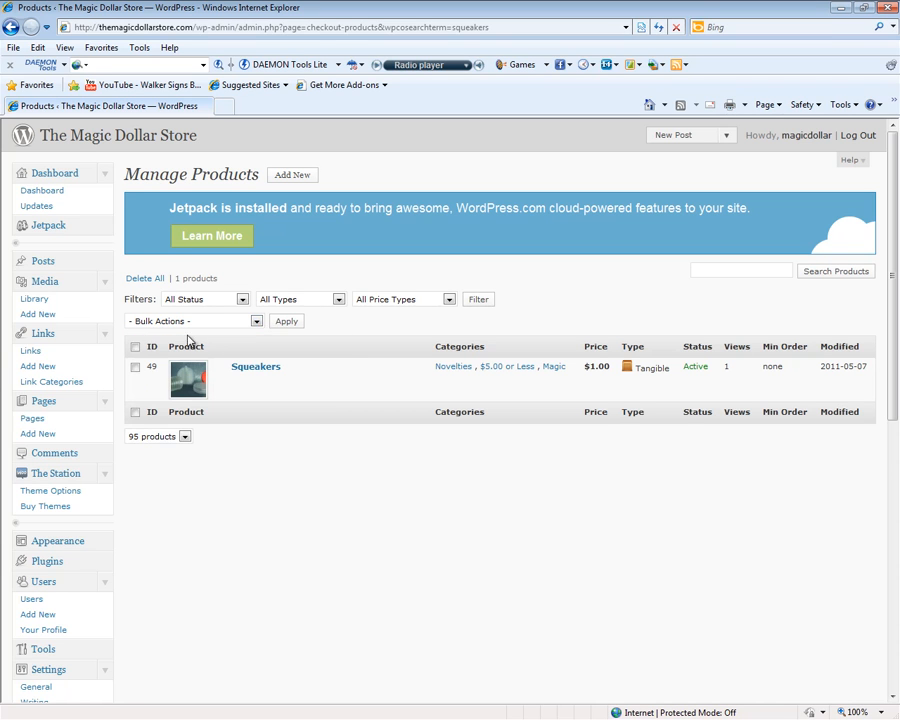
- Open the Clearance category from the Checkout shop categories and view the products it contains
scroll(143, 337, down, 3)
scroll(142, 336, down, 6)
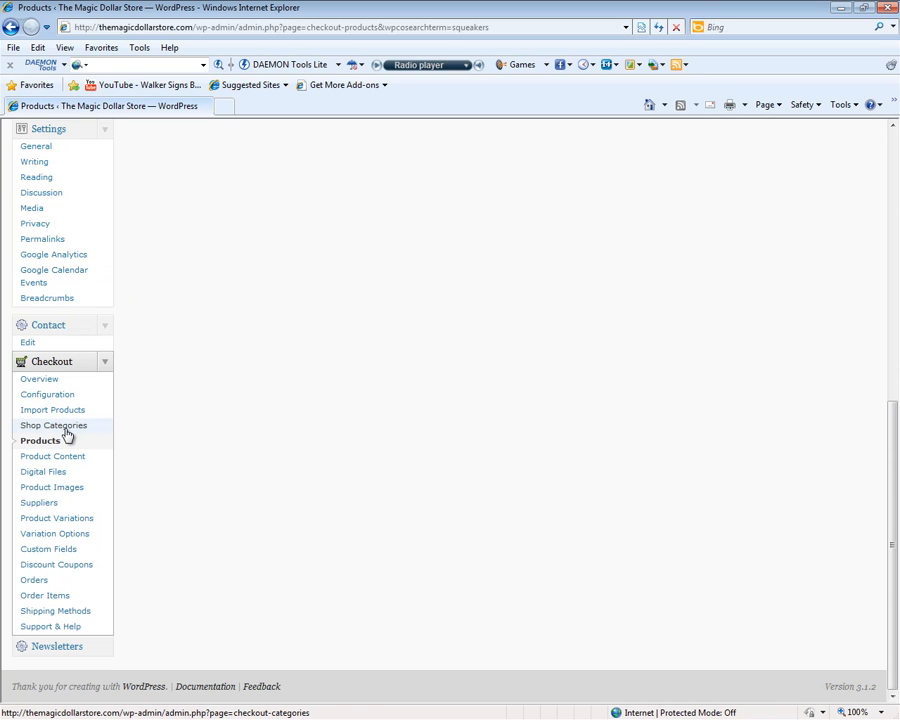
click(65, 429)
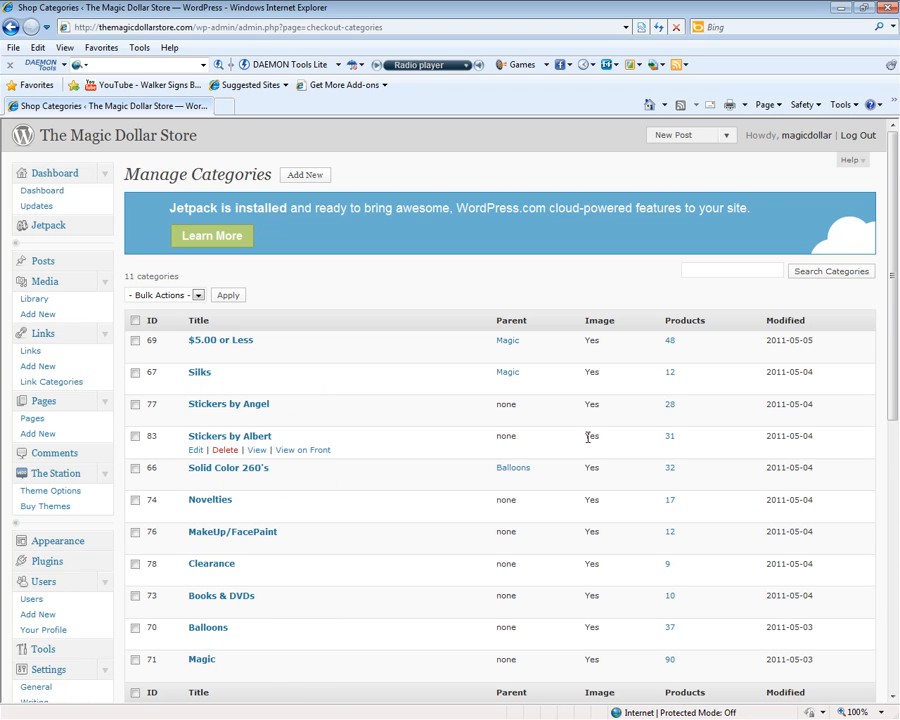
scroll(605, 442, down, 2)
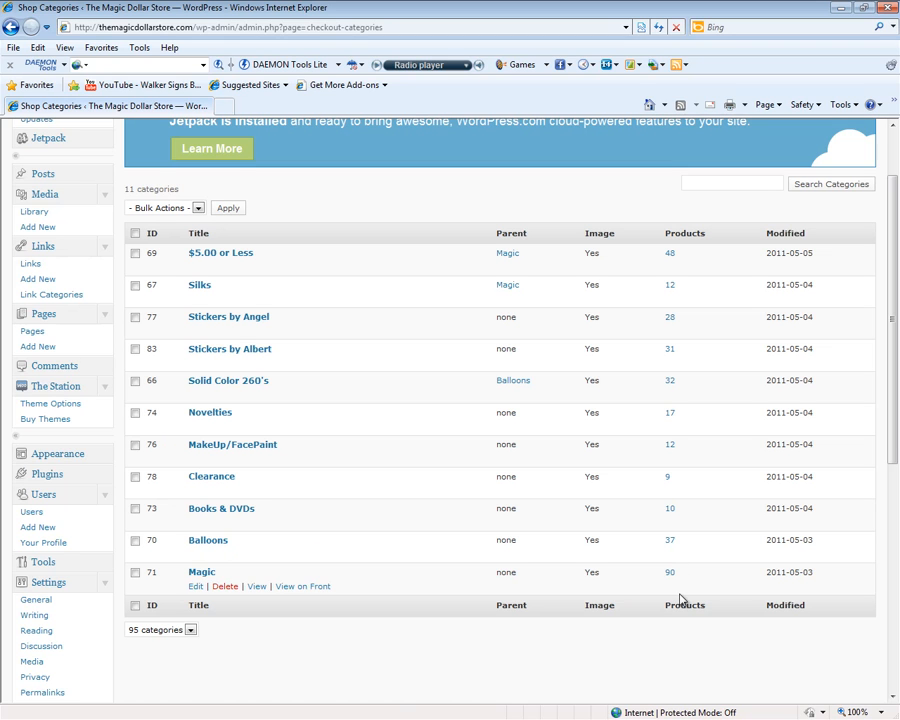
click(668, 479)
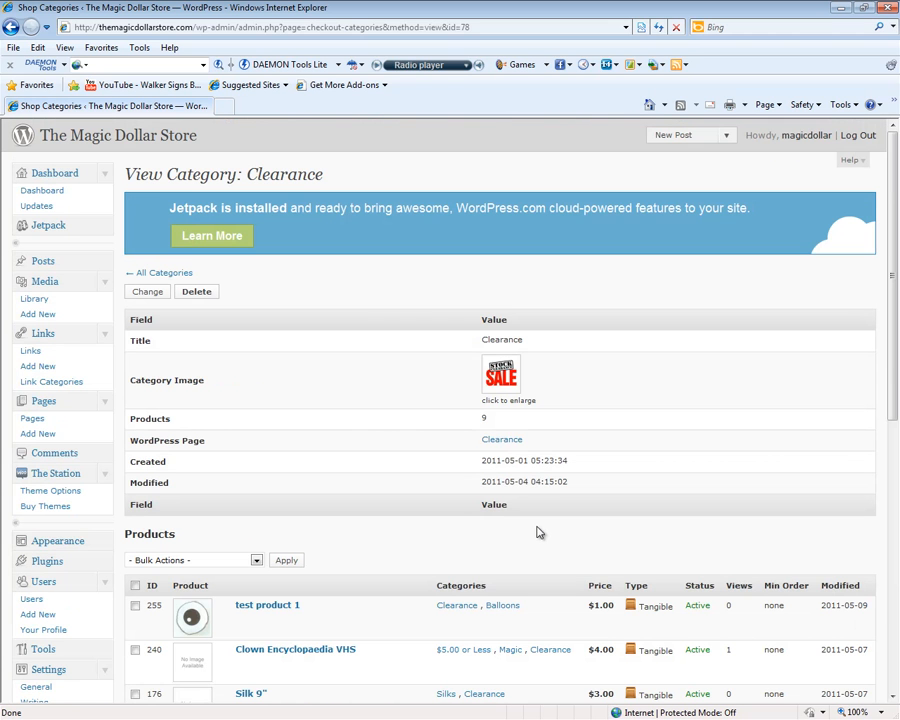
scroll(538, 532, down, 2)
scroll(506, 465, down, 1)
scroll(505, 459, down, 1)
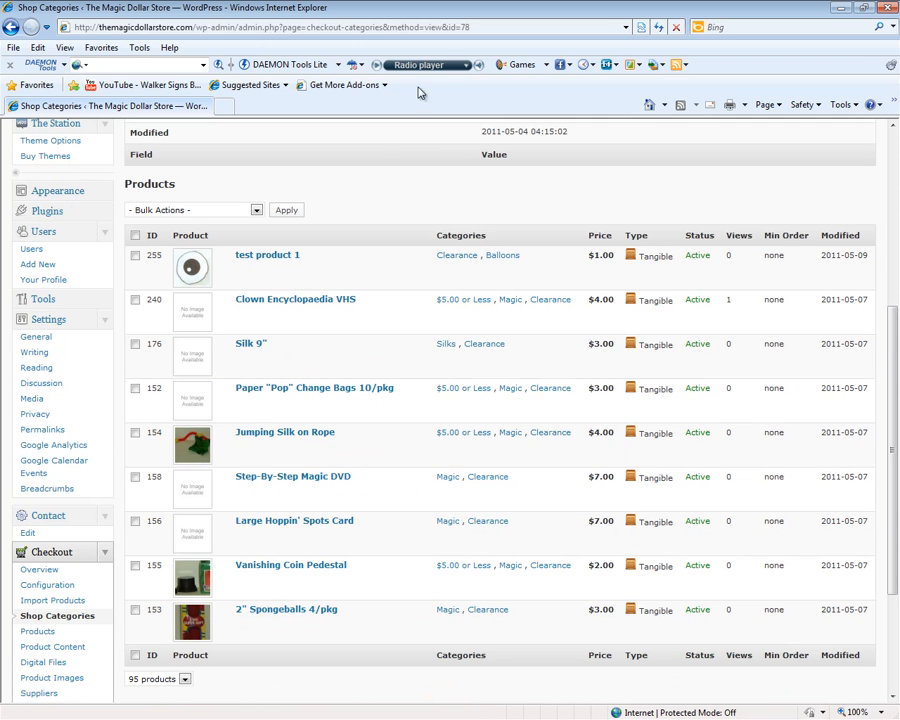
- Open test product 1 for editing from the Clearance category and replace its description with "new description"
mouse_move(265, 269)
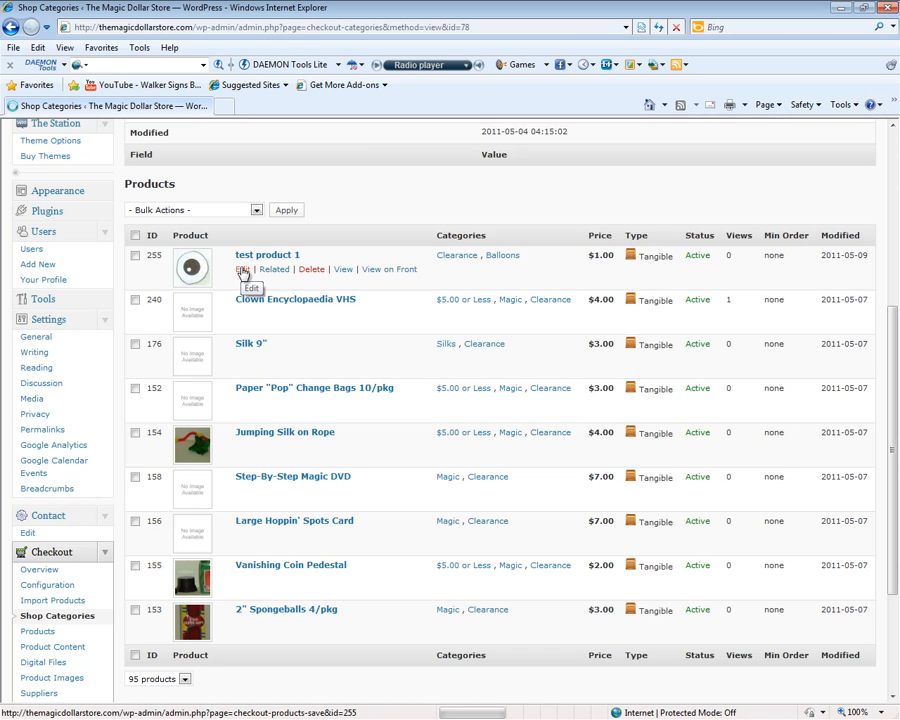
click(243, 271)
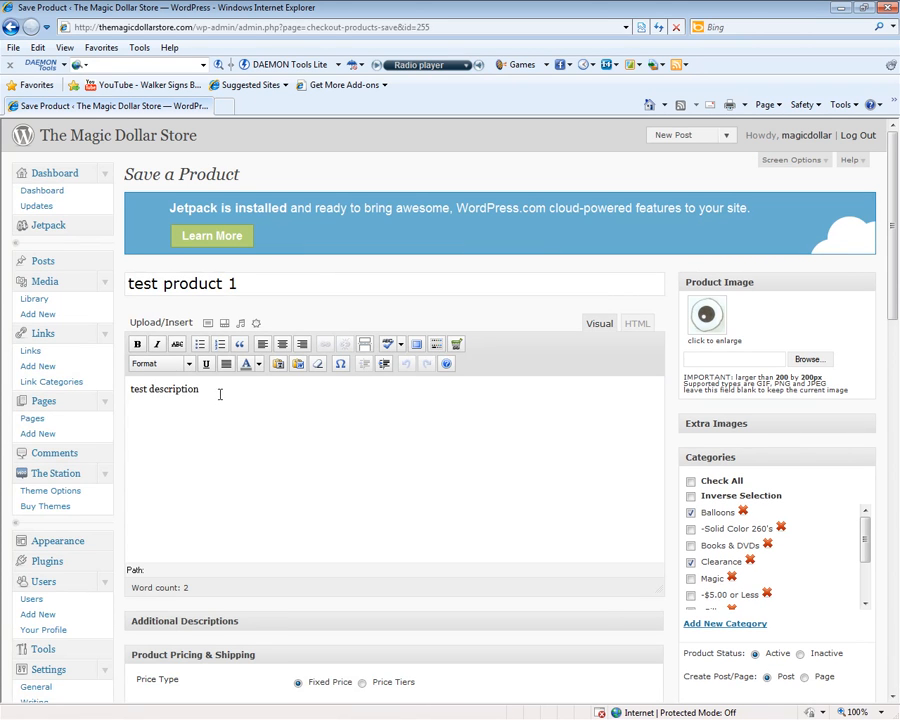
drag(221, 392, 80, 382)
text(new)
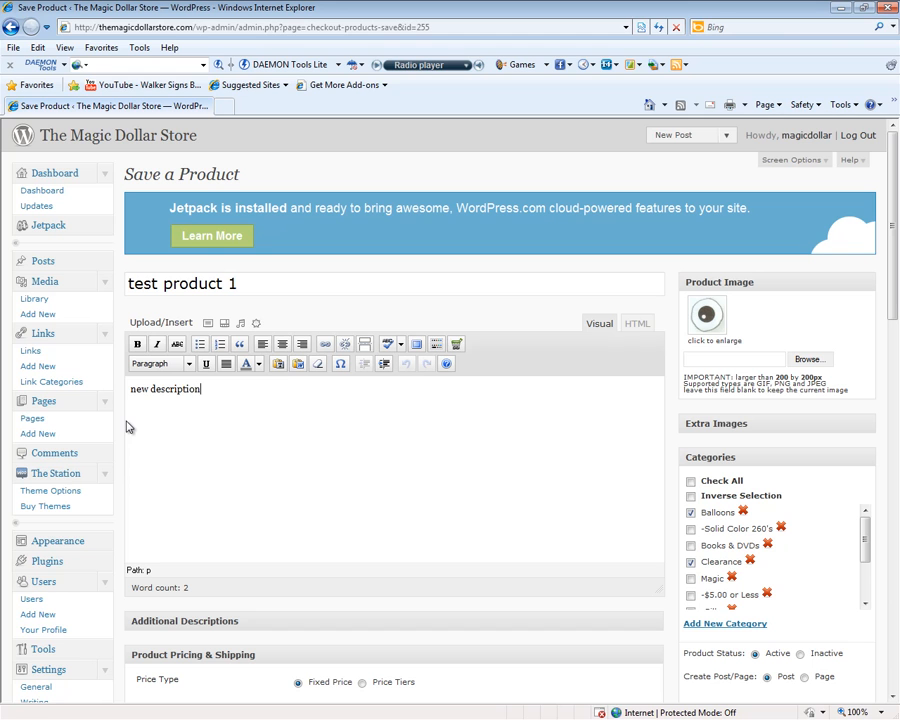
- Set the status of test product 1 to Inactive
scroll(237, 456, down, 2)
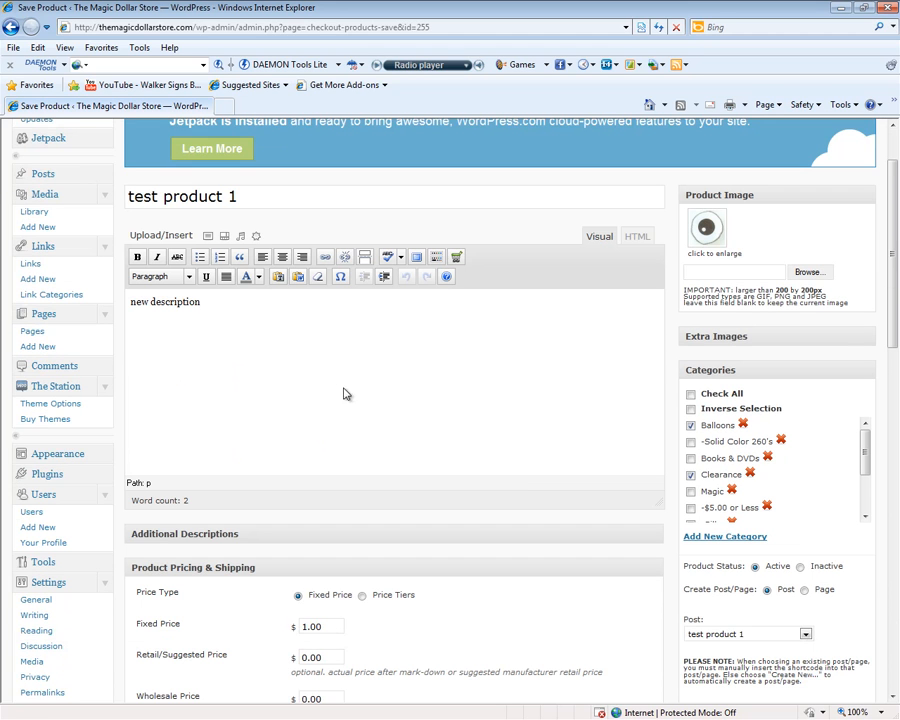
scroll(330, 400, down, 2)
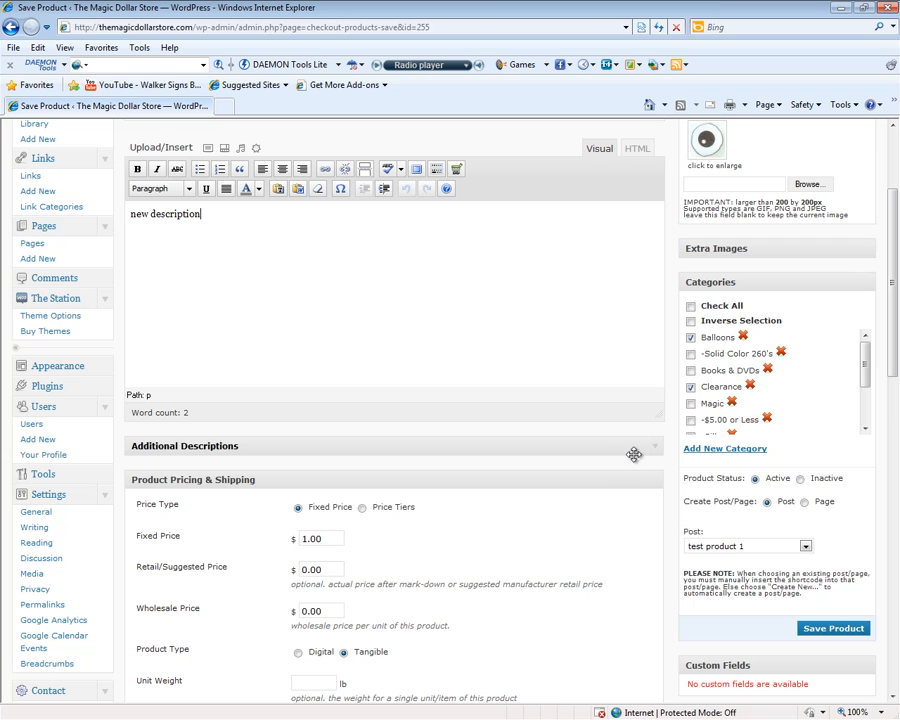
click(800, 478)
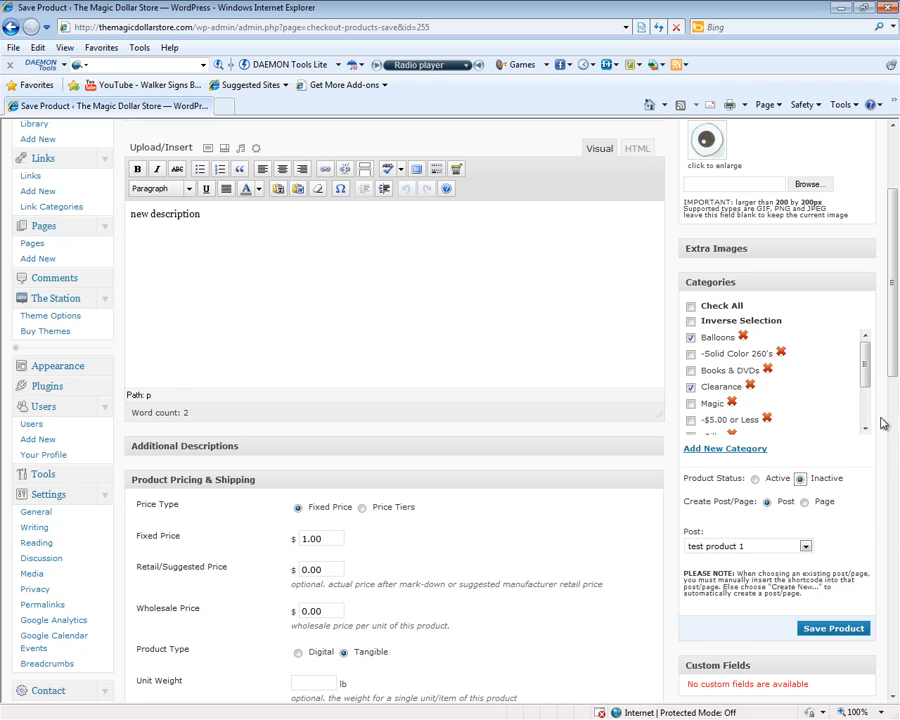
- Review the Create Post/Page choice for test product 1 and save the product
scroll(878, 383, down, 2)
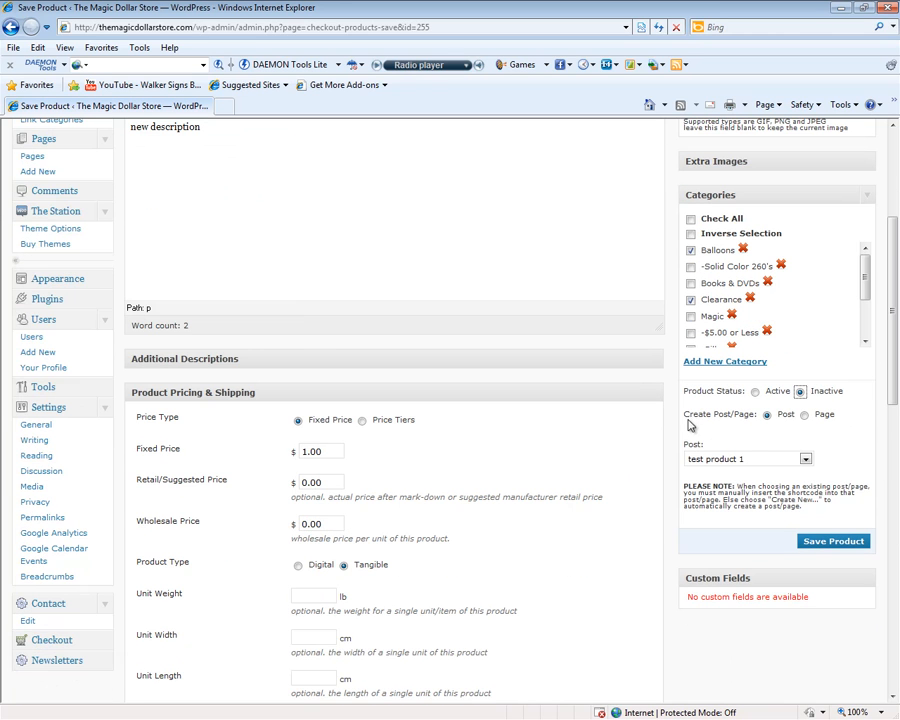
drag(689, 417, 710, 428)
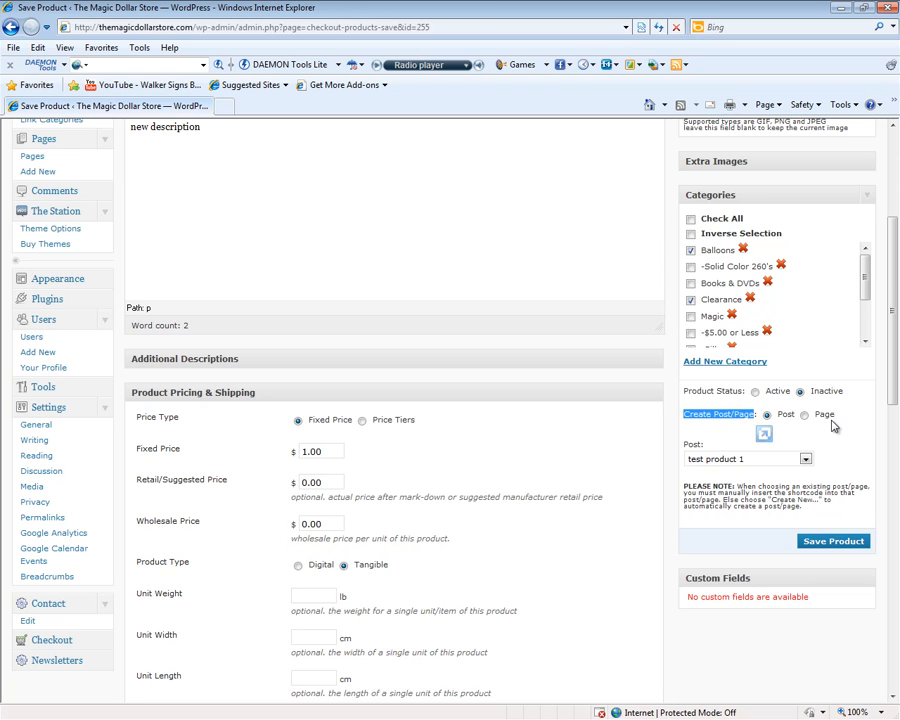
drag(838, 416, 688, 425)
click(785, 427)
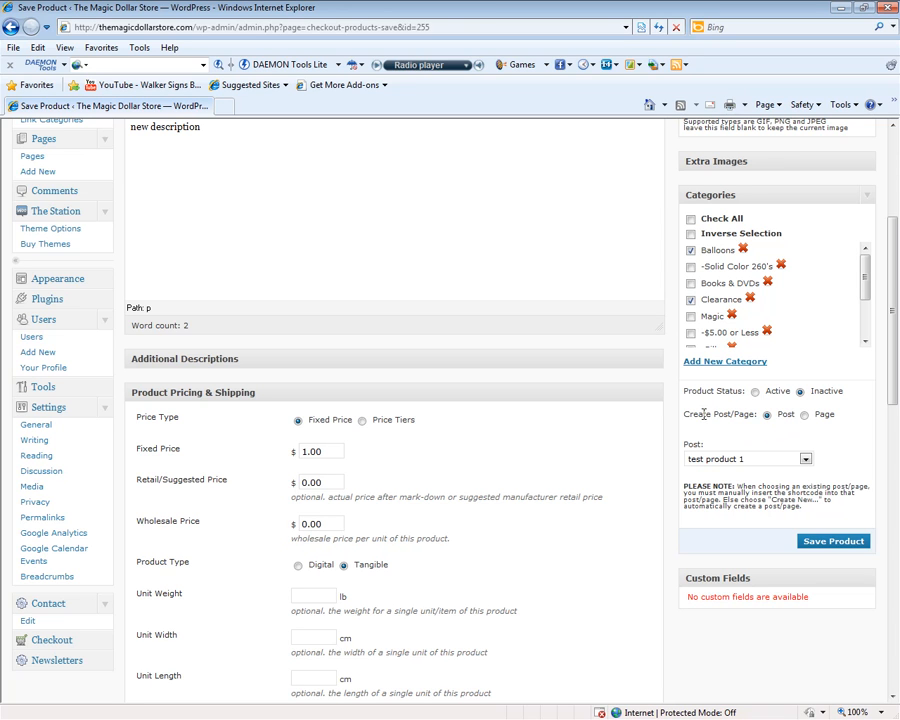
drag(684, 414, 743, 425)
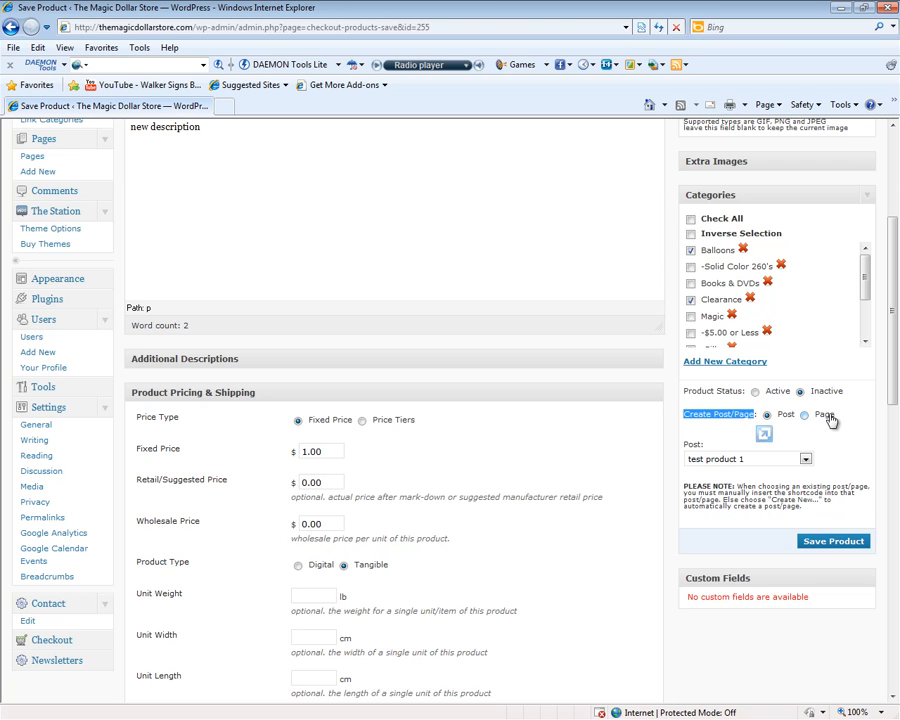
drag(848, 420, 826, 422)
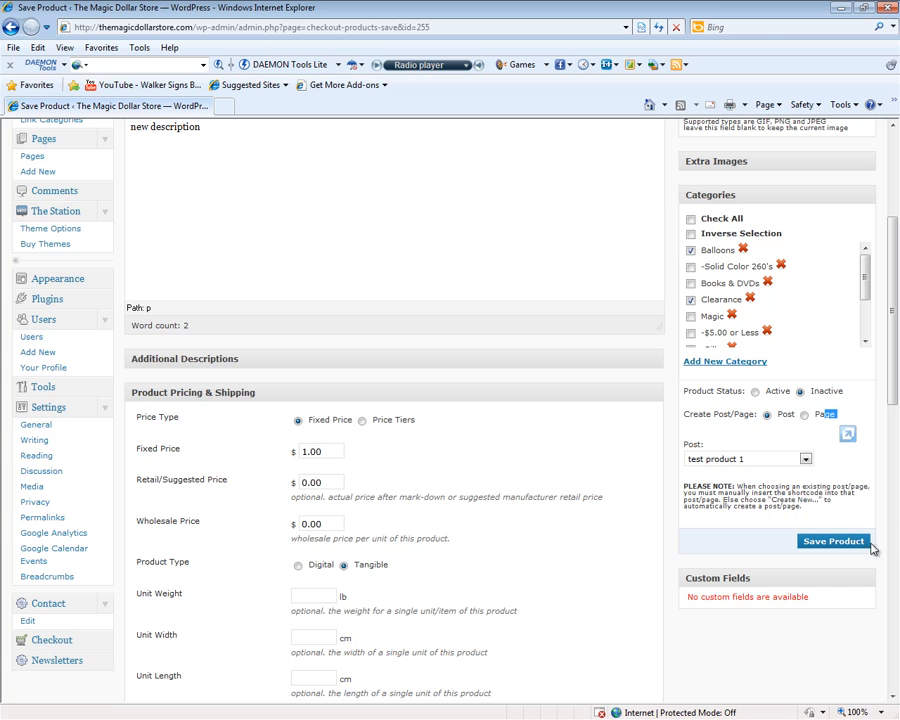
click(833, 541)
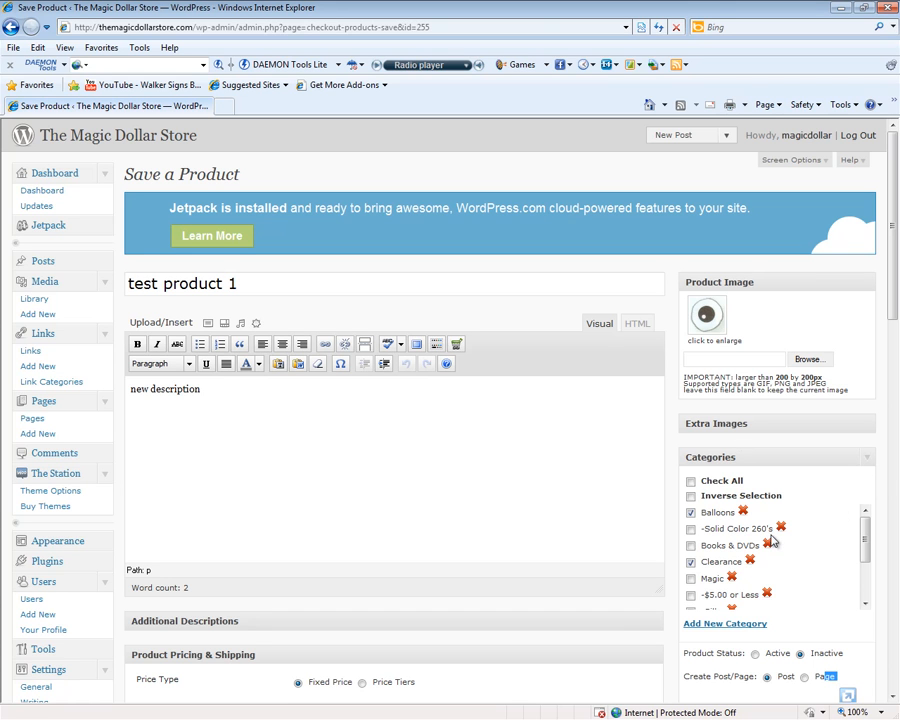
scroll(771, 541, down, 1)
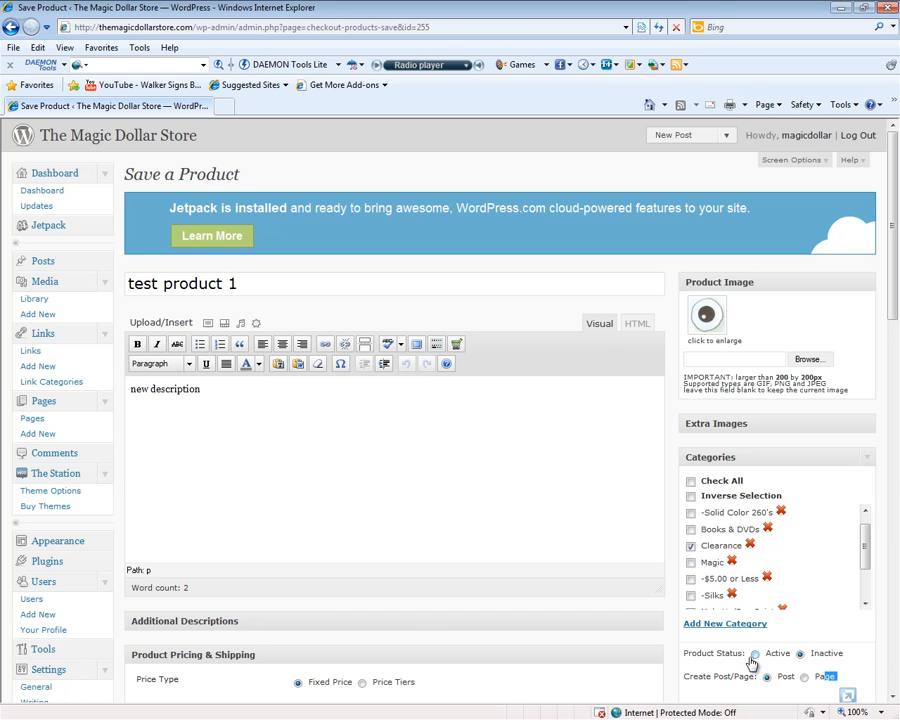
scroll(815, 620, down, 3)
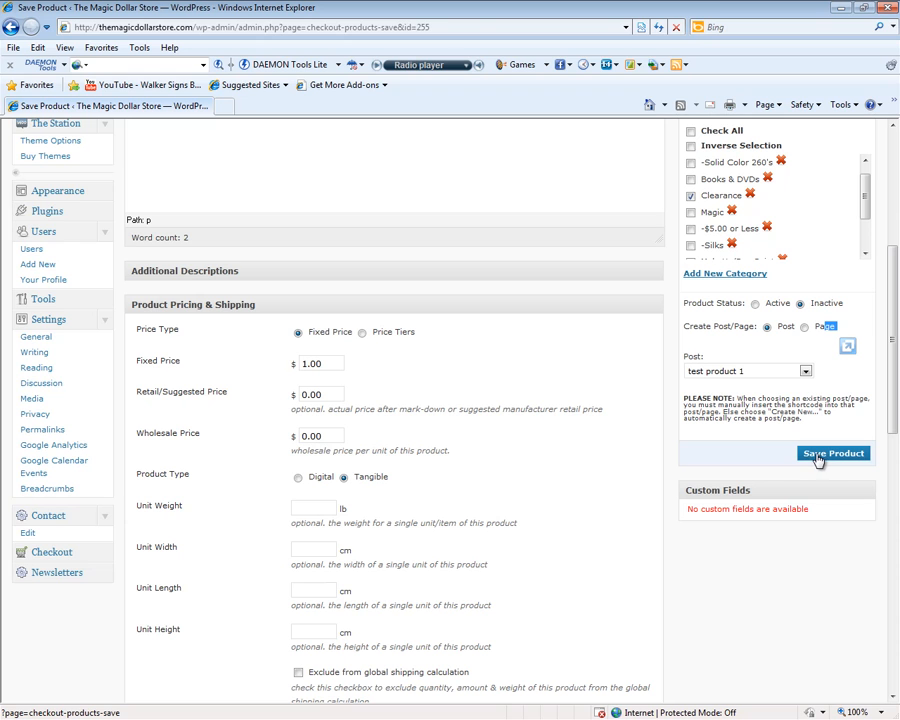
click(830, 454)
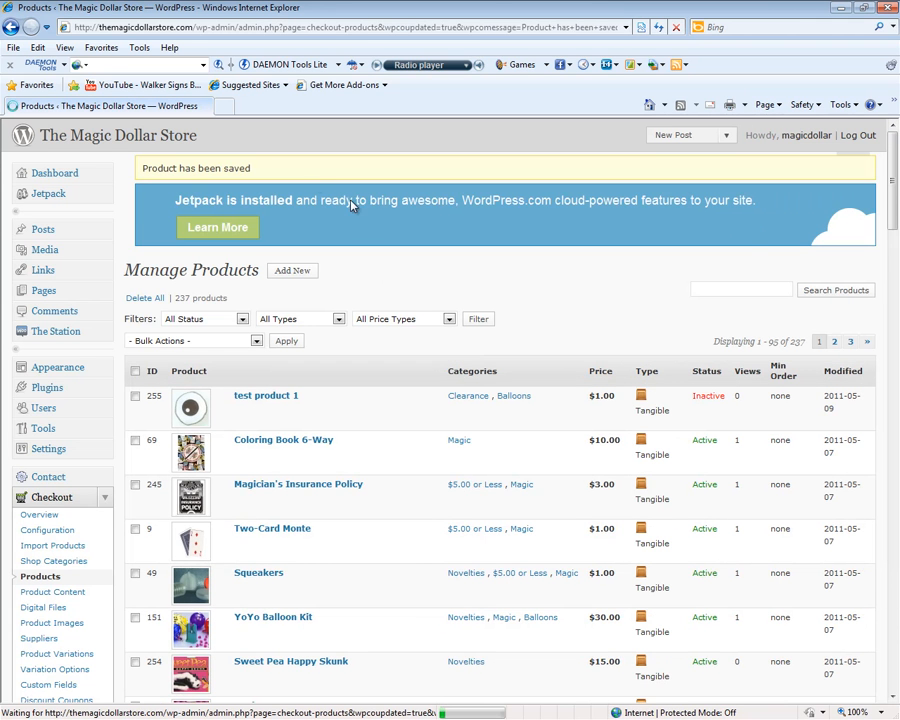
click(224, 105)
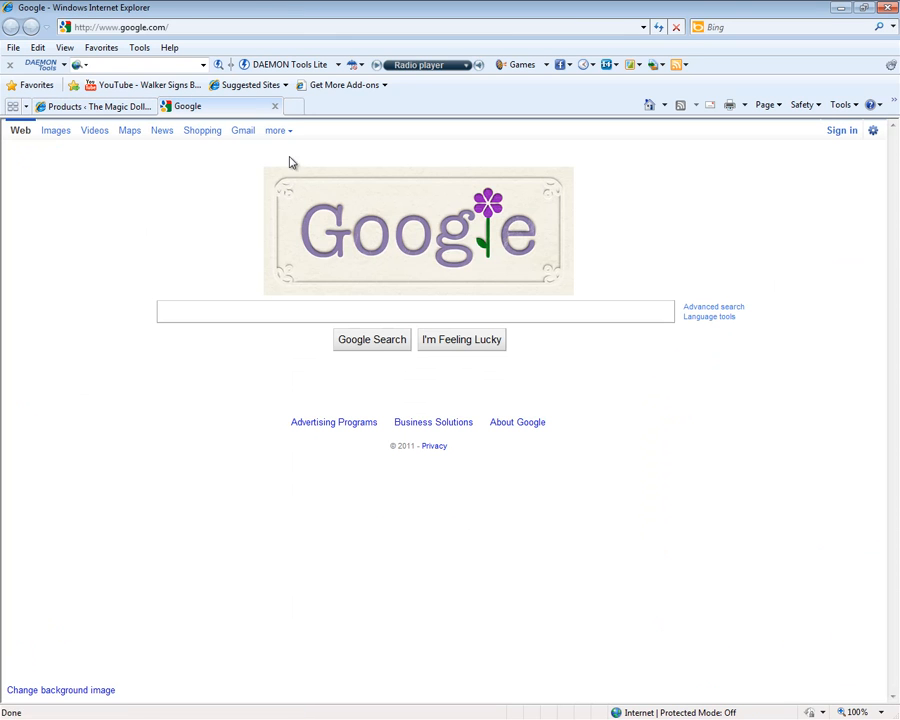
click(172, 28)
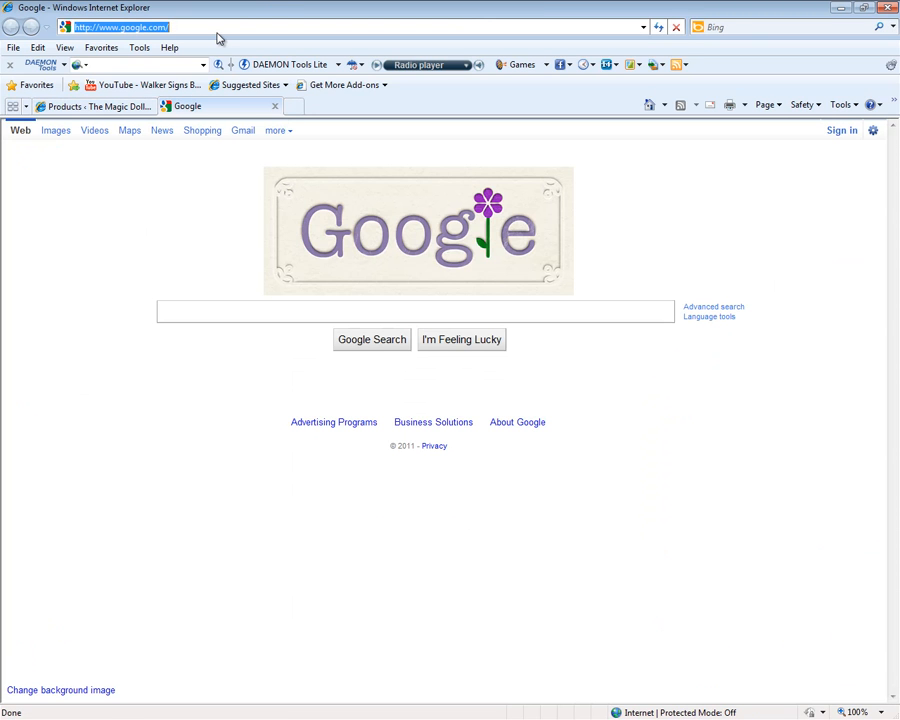
text(w)
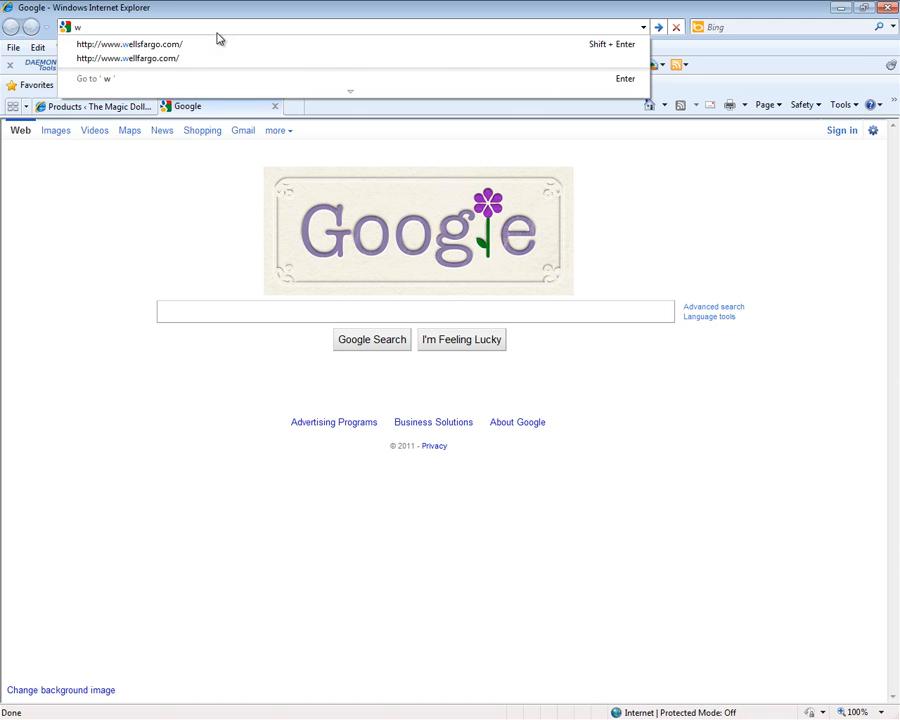
text(ww.)
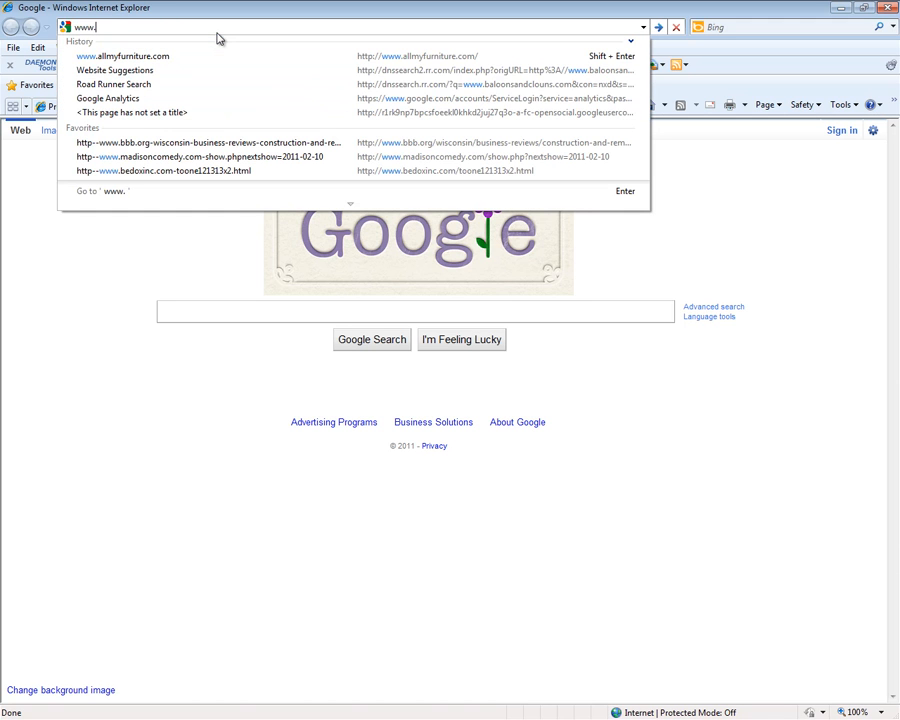
text(themagic)
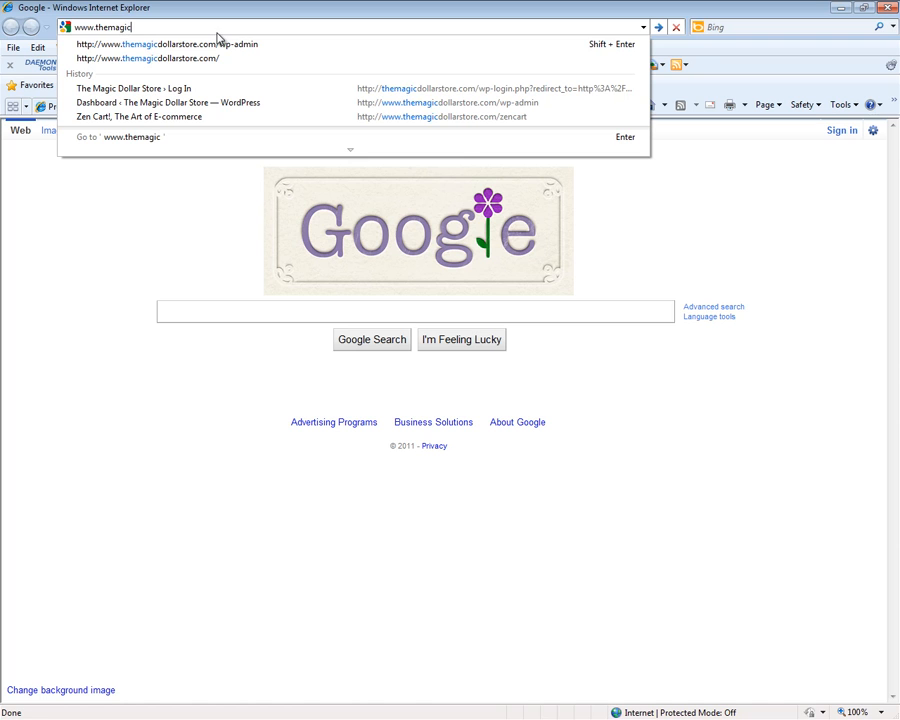
click(220, 58)
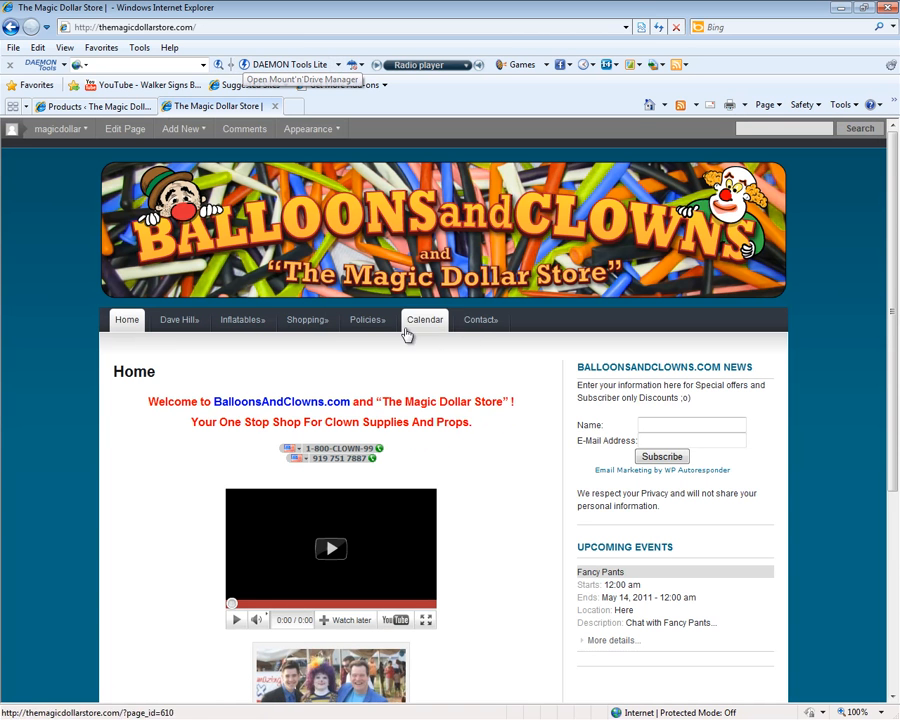
- Open the Clearance category from the storefront's Shopping page and look through its products for test product 1
mouse_move(323, 328)
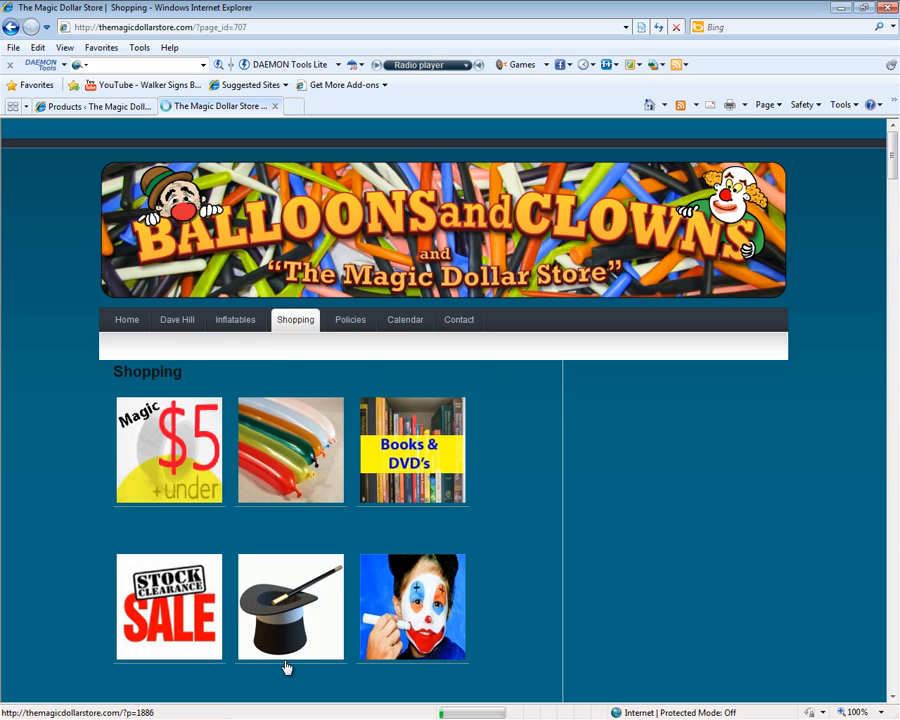
scroll(286, 655, down, 3)
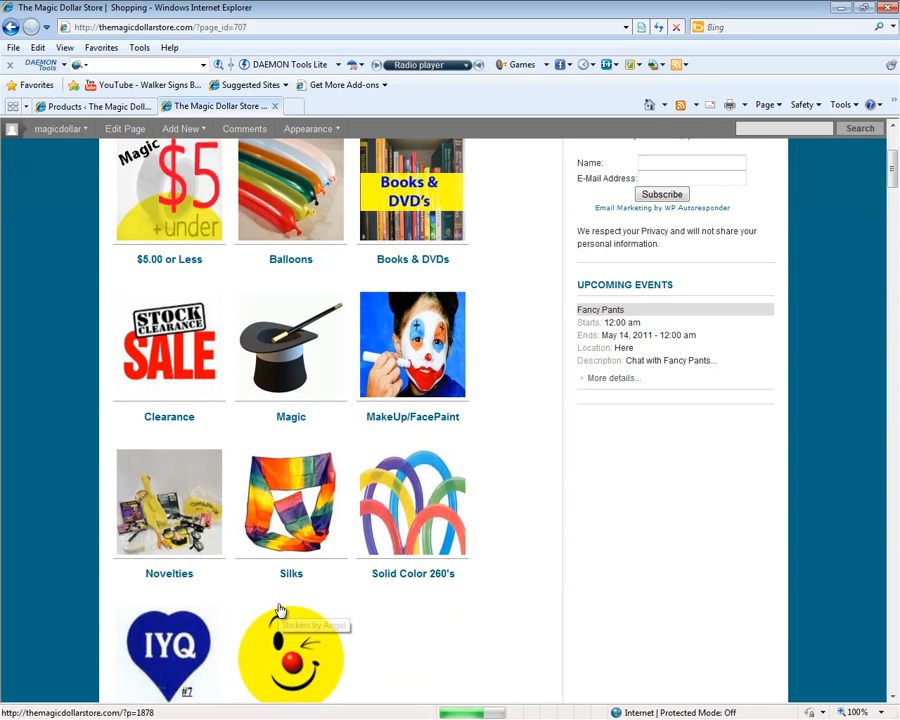
scroll(200, 400, up, 3)
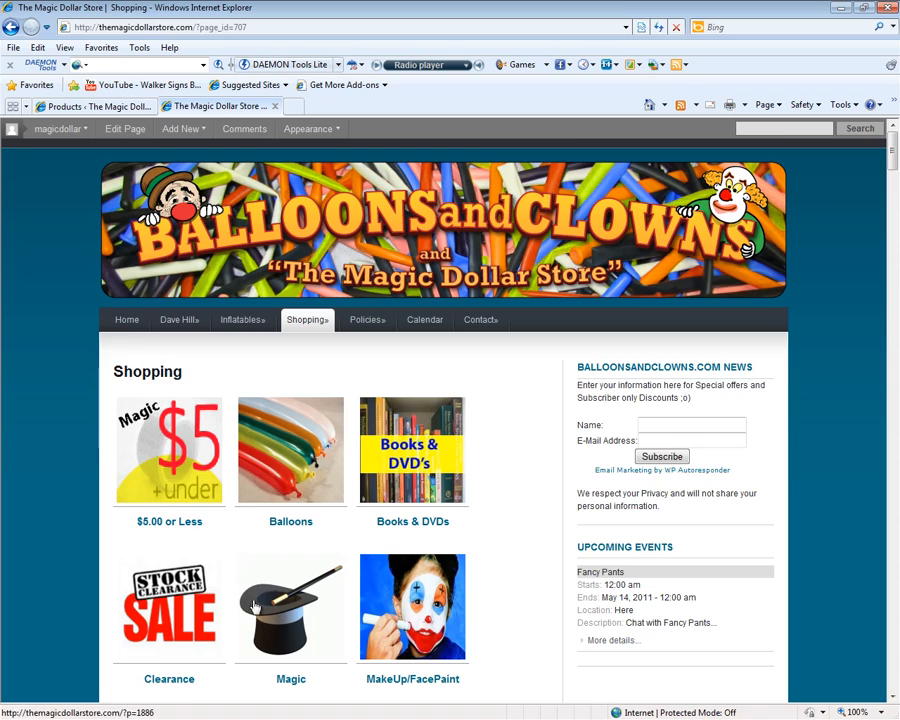
scroll(276, 594, down, 8)
scroll(274, 582, up, 6)
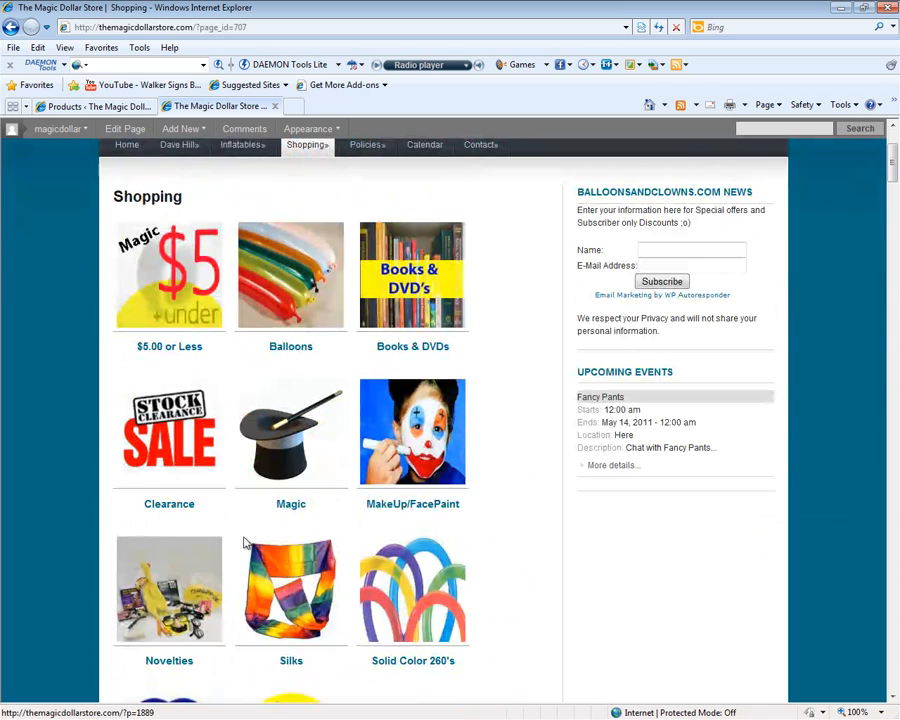
click(205, 503)
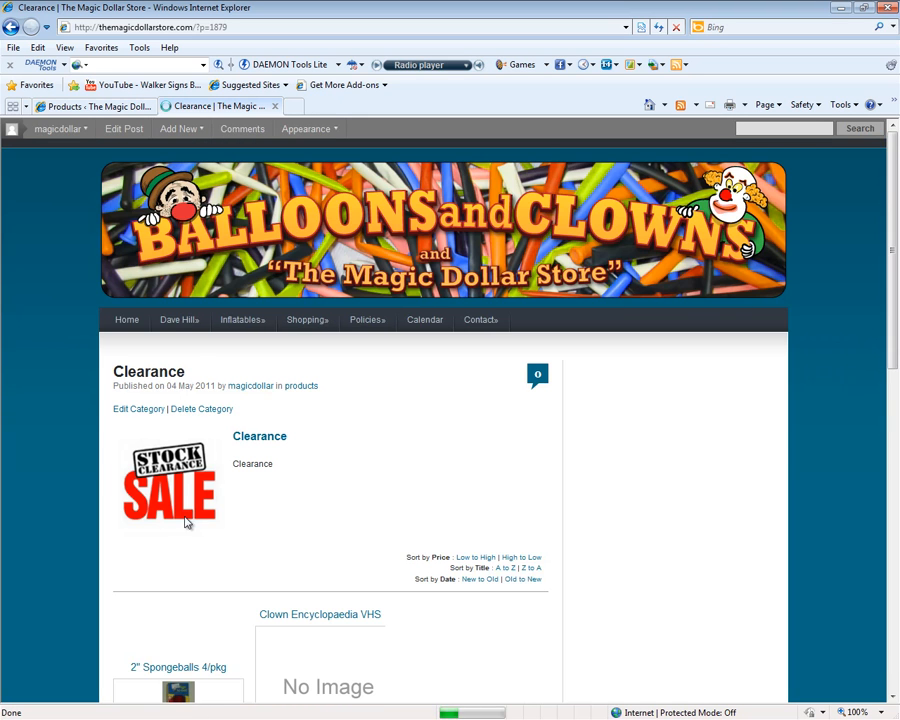
scroll(320, 500, down, 3)
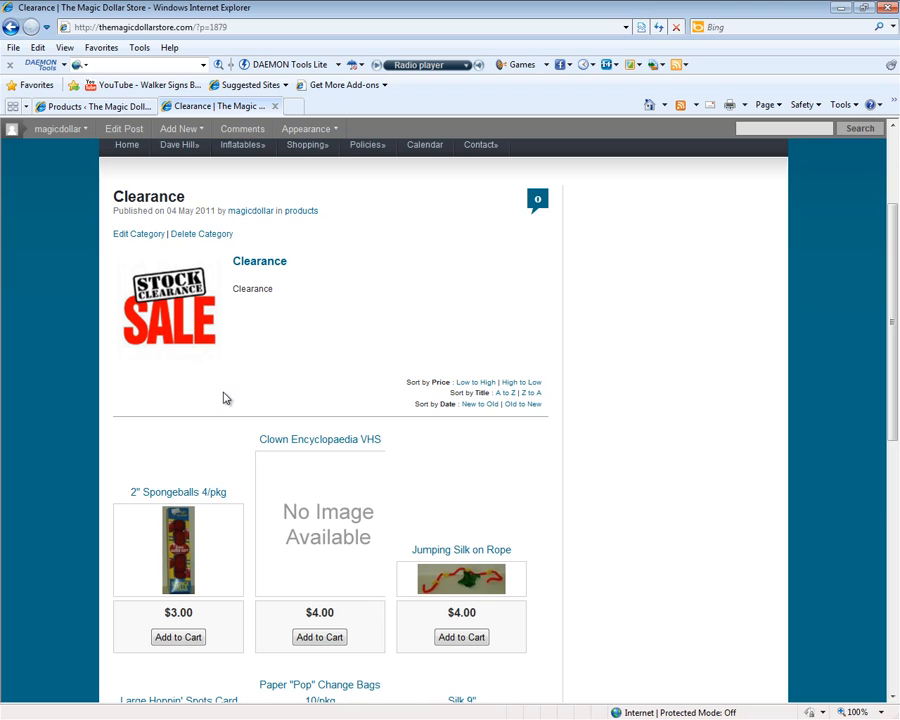
scroll(224, 398, down, 3)
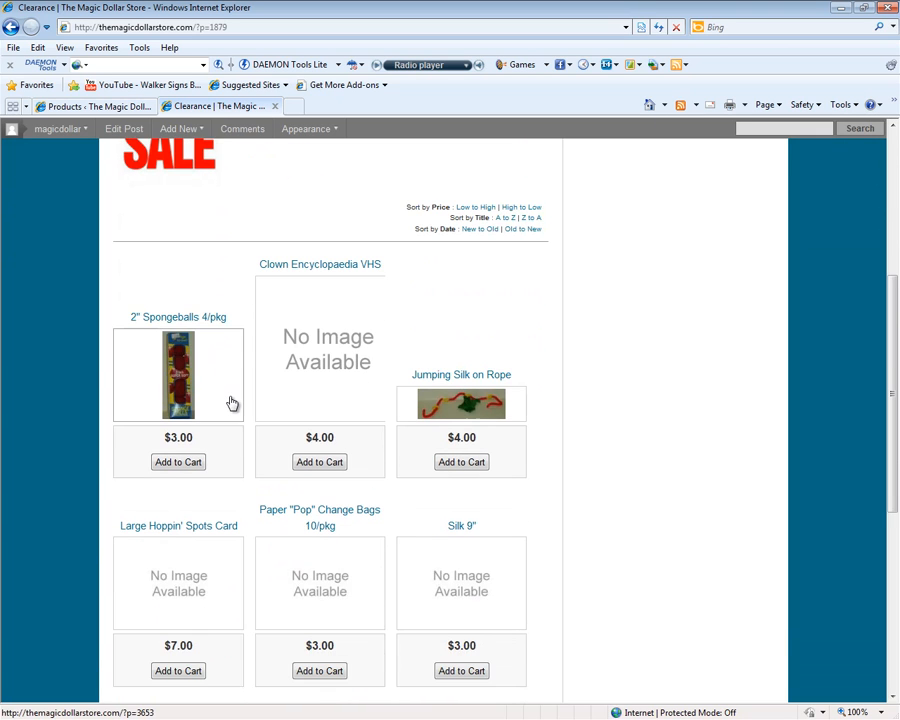
scroll(230, 403, down, 7)
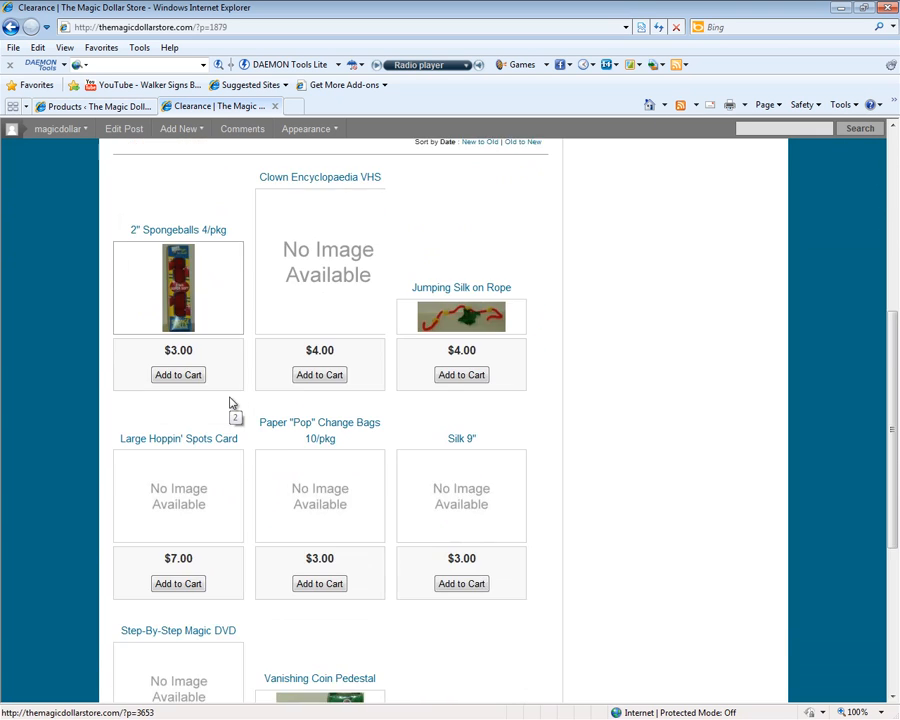
scroll(230, 403, up, 10)
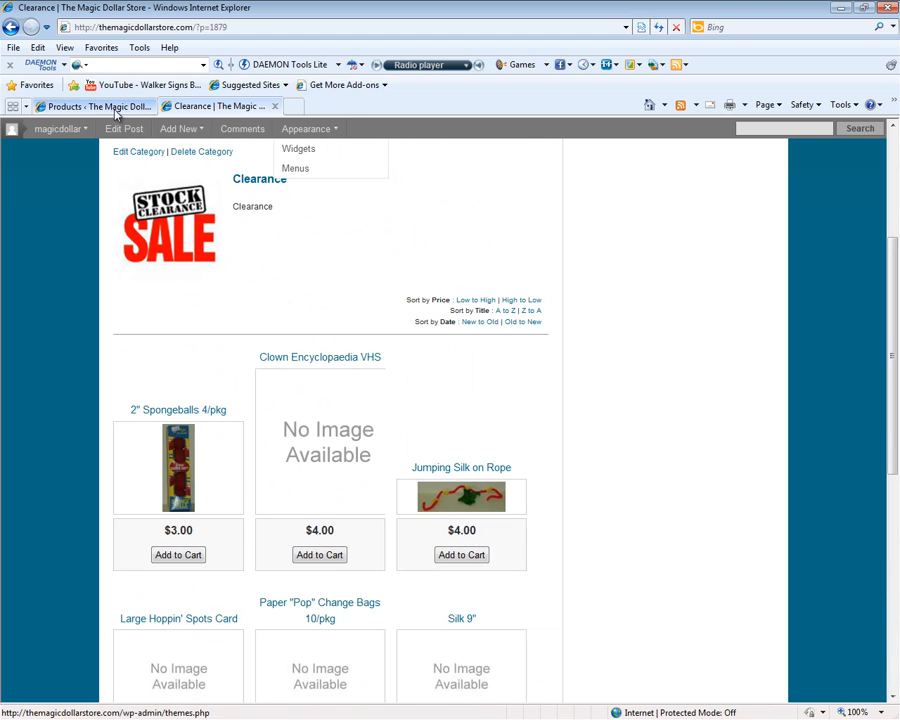
- Reopen test product 1 from the admin product list, set its status to Active and save it
click(83, 115)
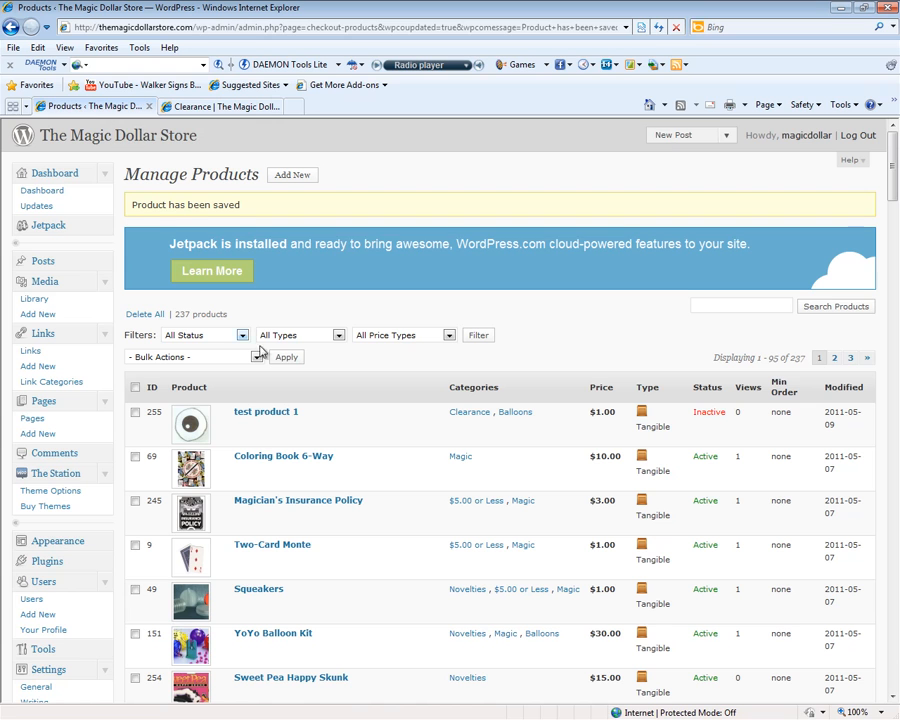
click(241, 428)
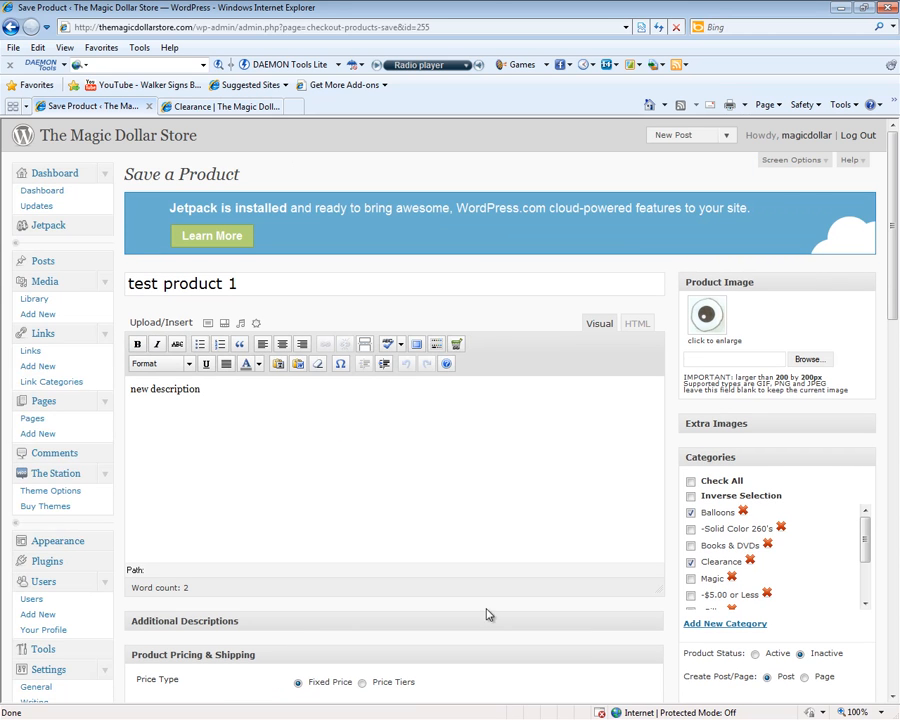
click(755, 653)
scroll(762, 675, down, 5)
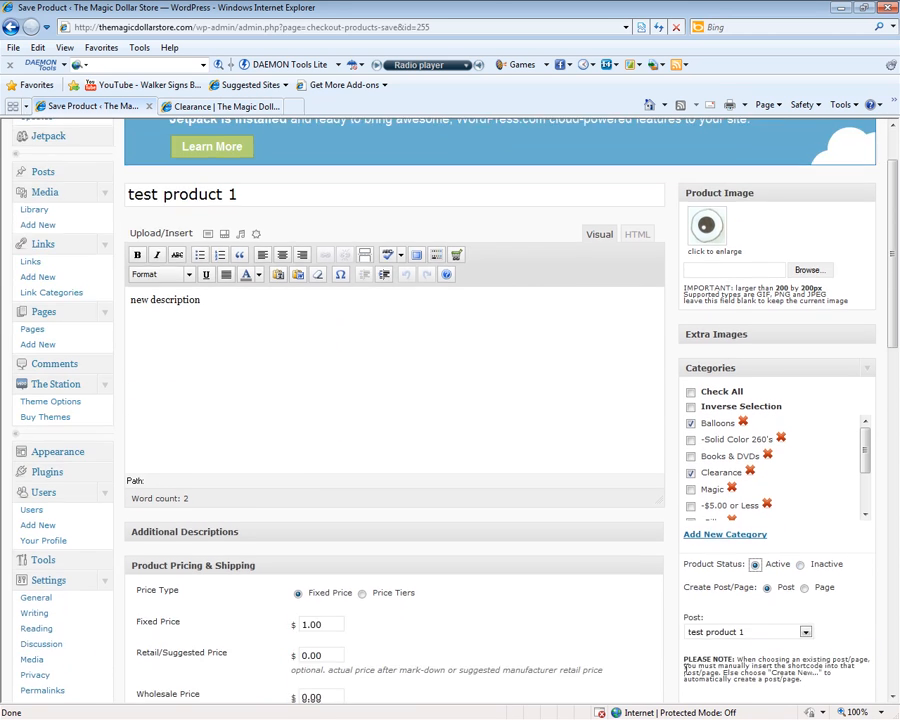
click(830, 542)
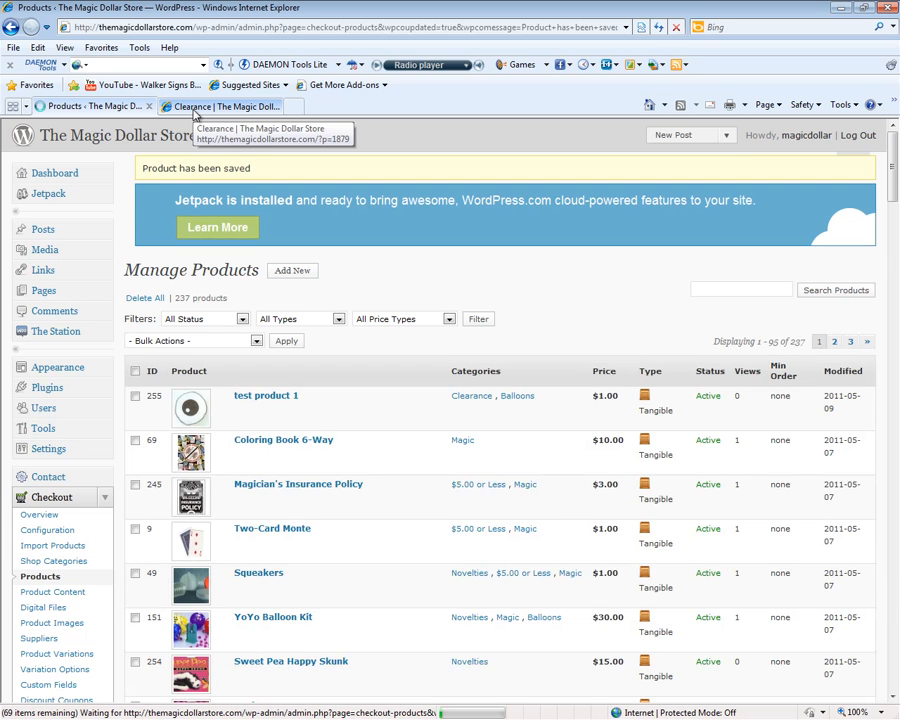
- Reload the storefront's Clearance page, locate test product 1 and open its product page
click(195, 107)
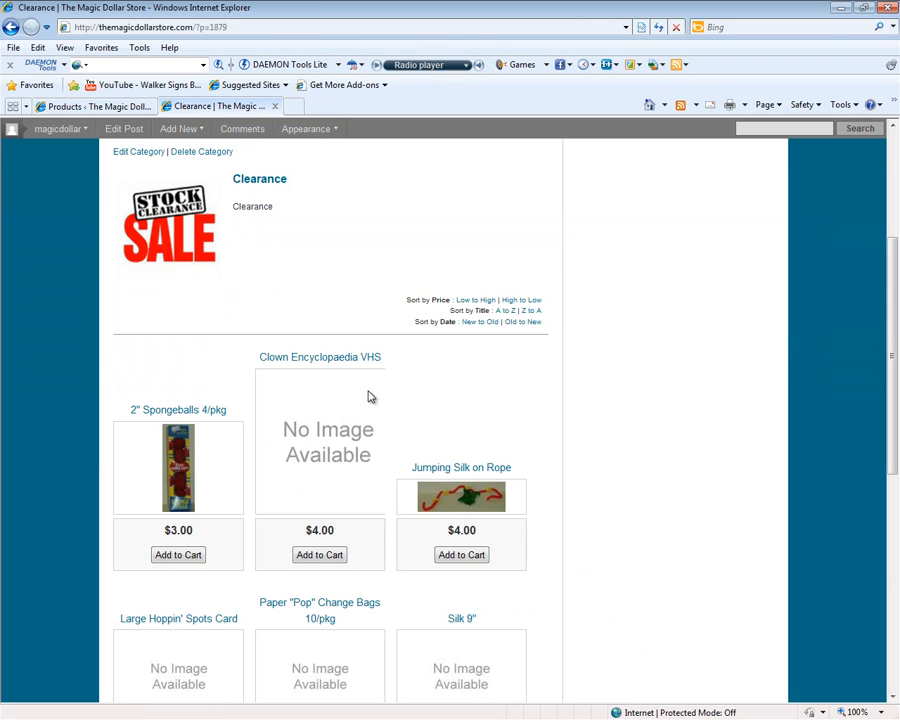
click(658, 27)
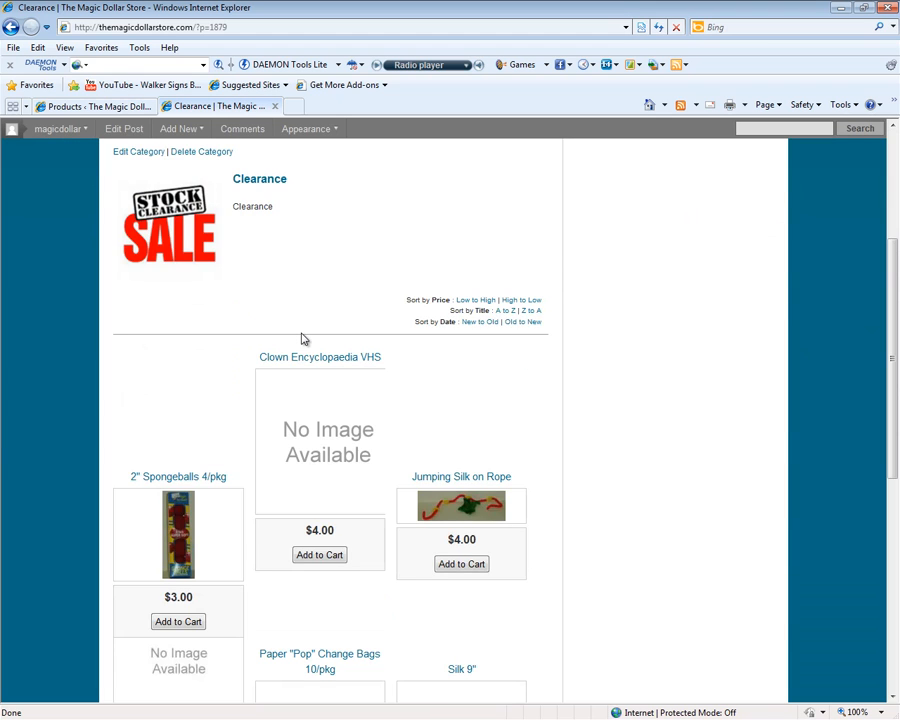
scroll(303, 339, down, 5)
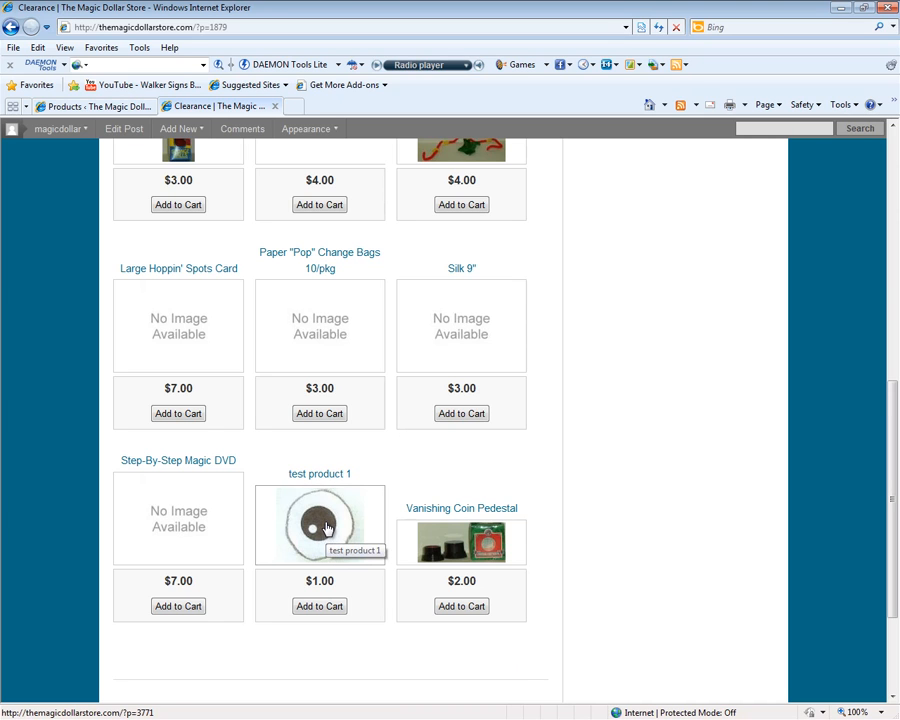
scroll(326, 527, up, 4)
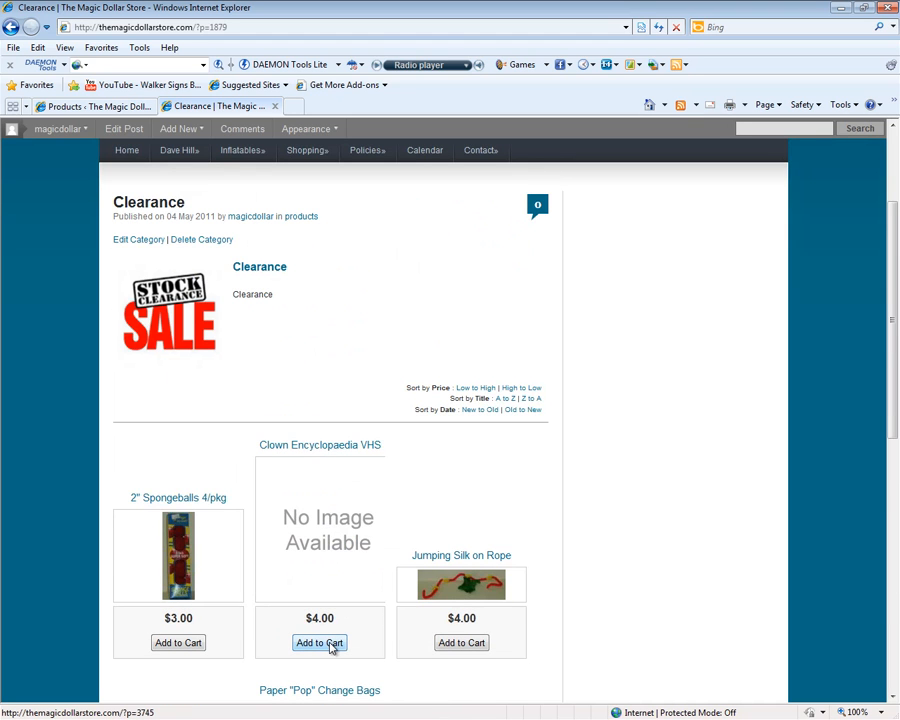
scroll(332, 647, down, 3)
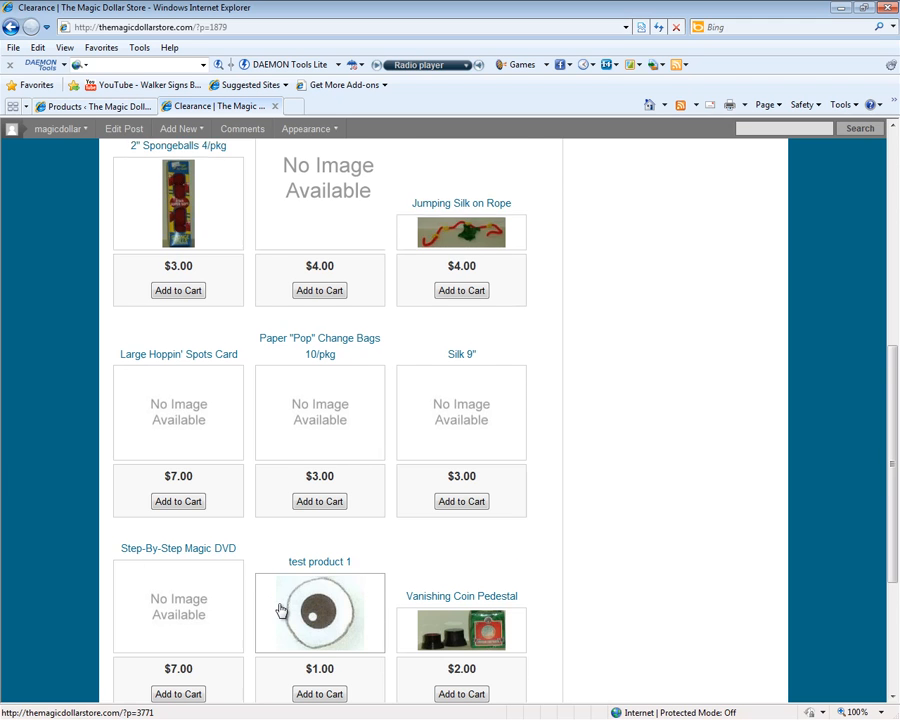
scroll(285, 590, down, 2)
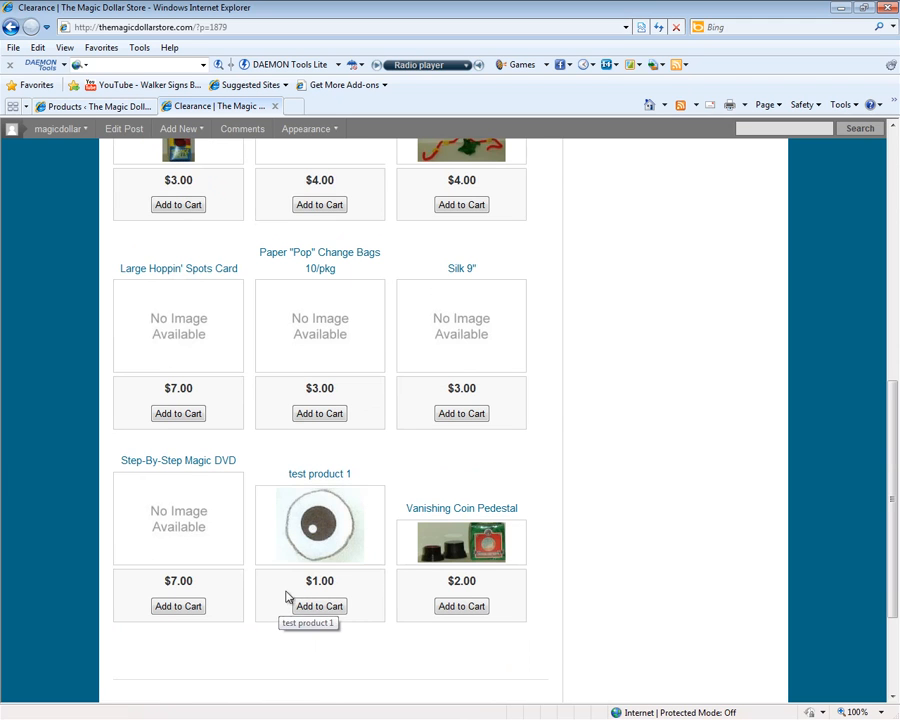
click(337, 505)
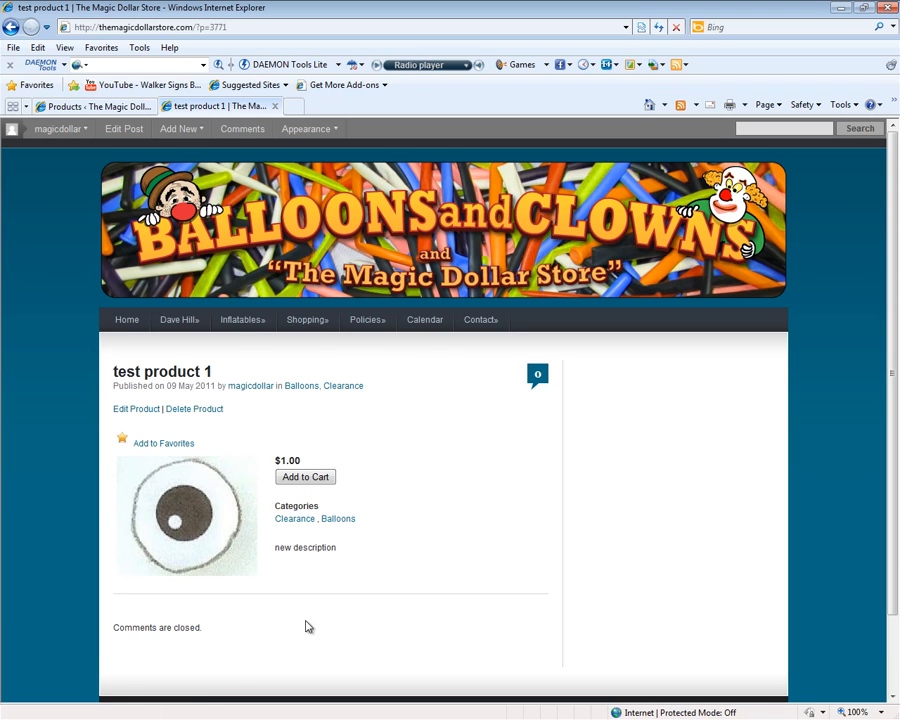
- Add test product 1 to the cart and continue shopping to view the Shopping page's checkout summary
drag(354, 551, 277, 555)
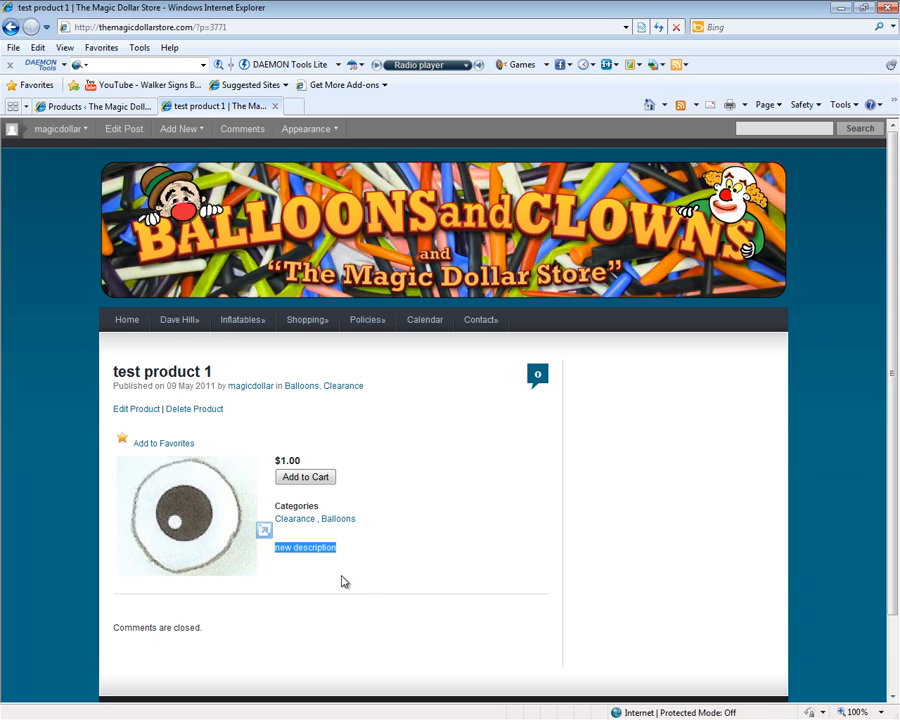
click(298, 482)
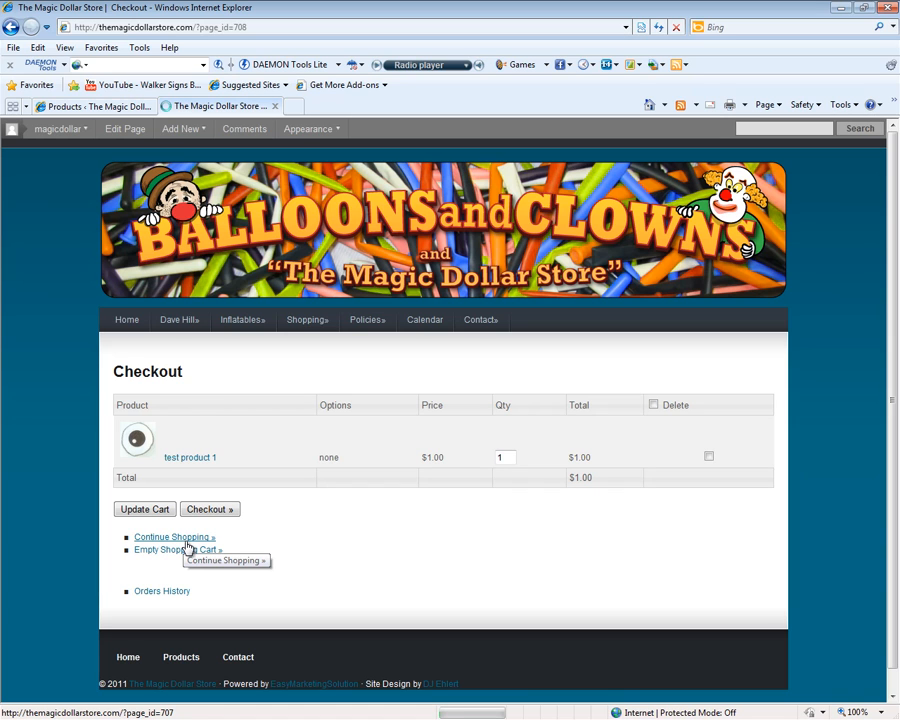
click(186, 543)
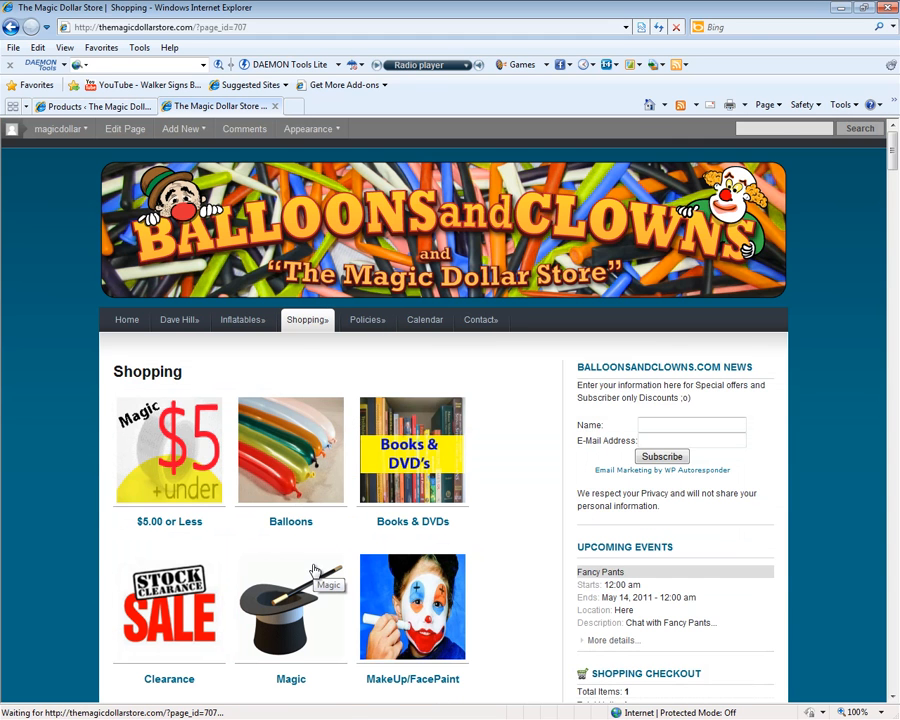
scroll(311, 571, down, 5)
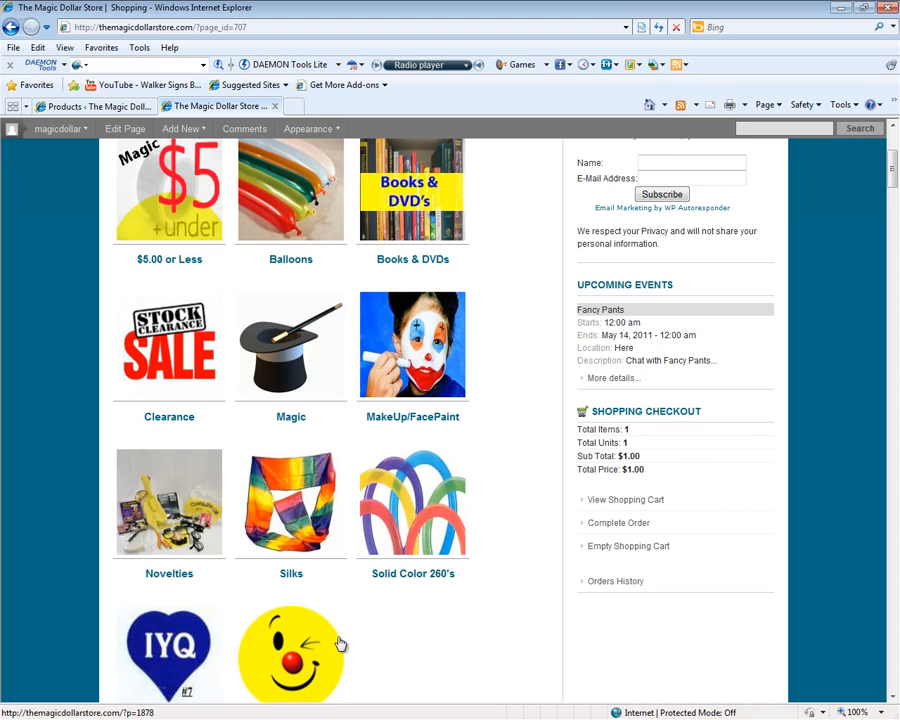
scroll(225, 650, down, 2)
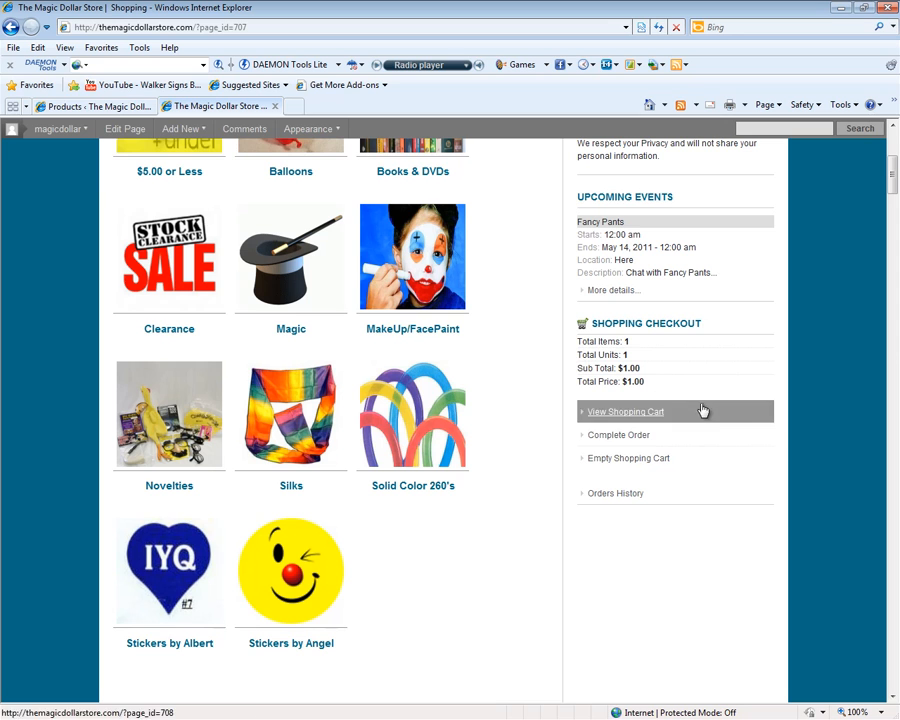
- Check test product 1's categories in the admin product list and open the Balloons category on the storefront
click(95, 106)
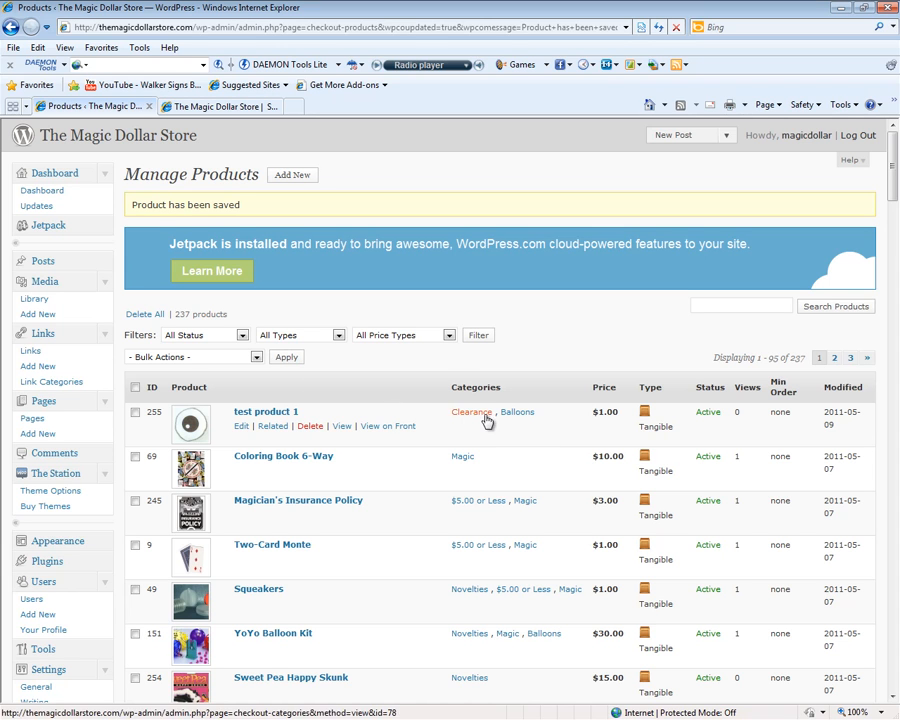
click(185, 107)
scroll(198, 304, up, 3)
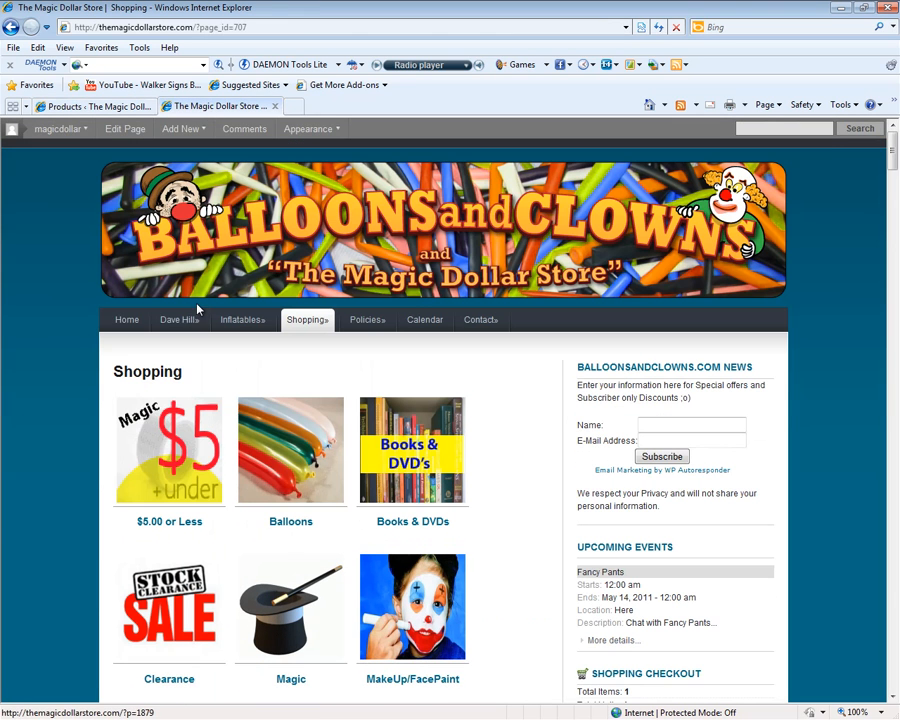
click(312, 534)
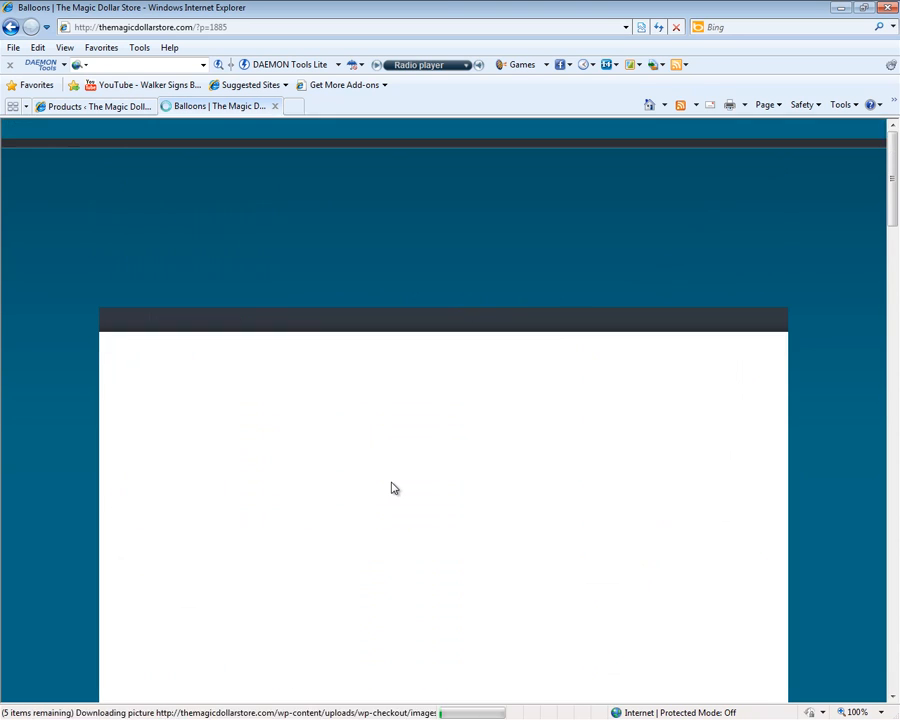
scroll(300, 470, down, 1)
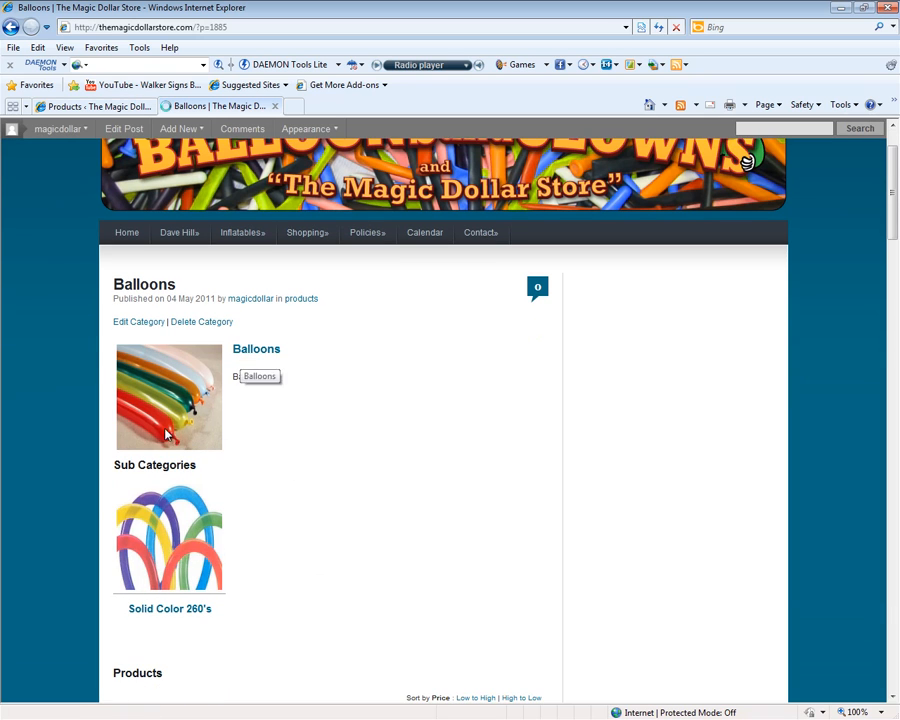
click(143, 609)
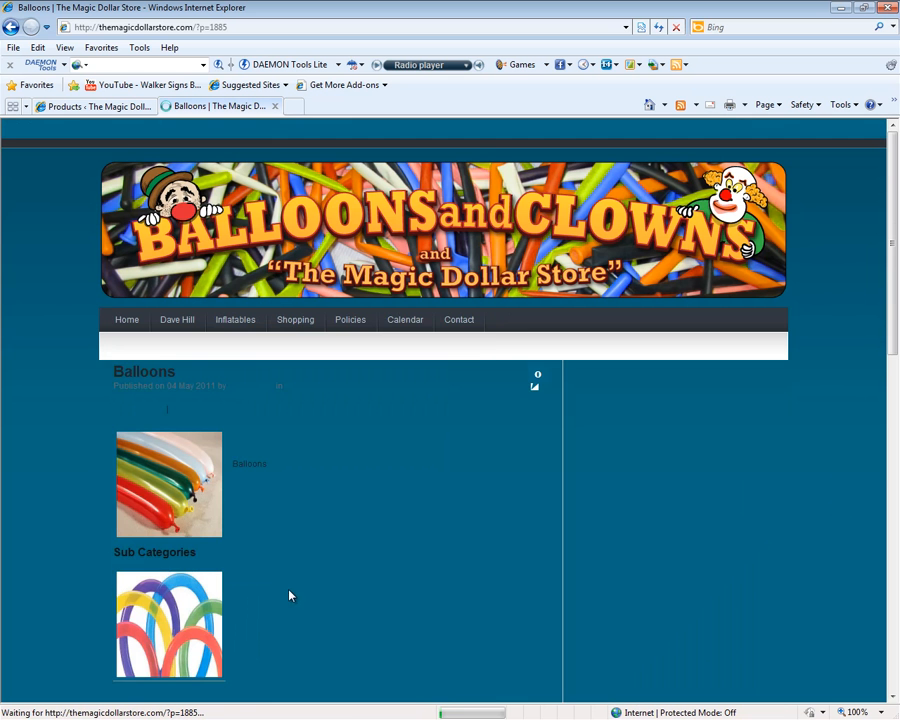
- Look through the Balloons category's products for test product 1
scroll(288, 594, down, 8)
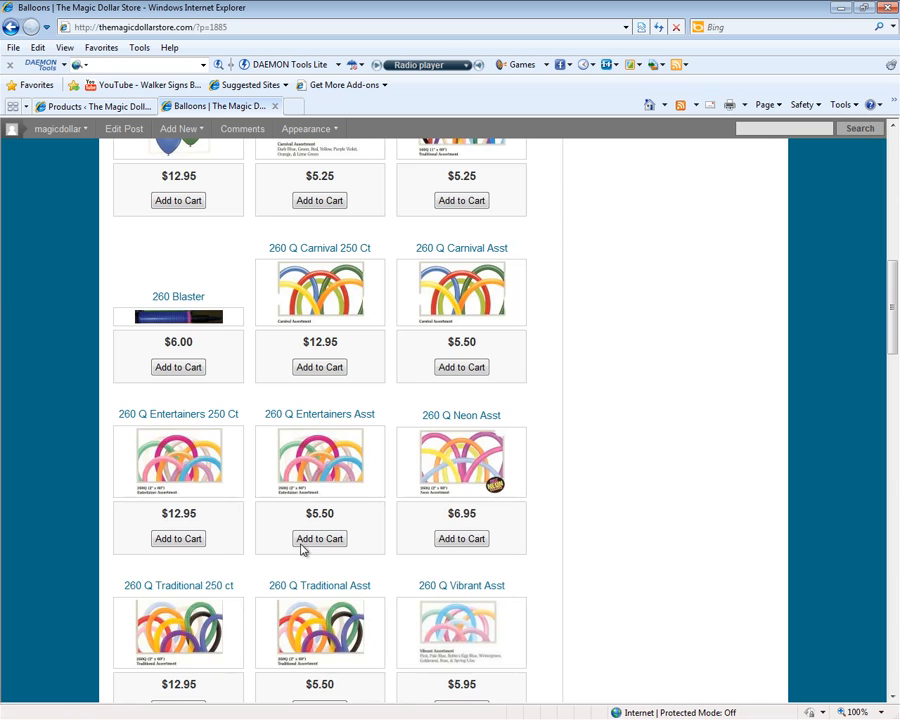
scroll(261, 353, up, 3)
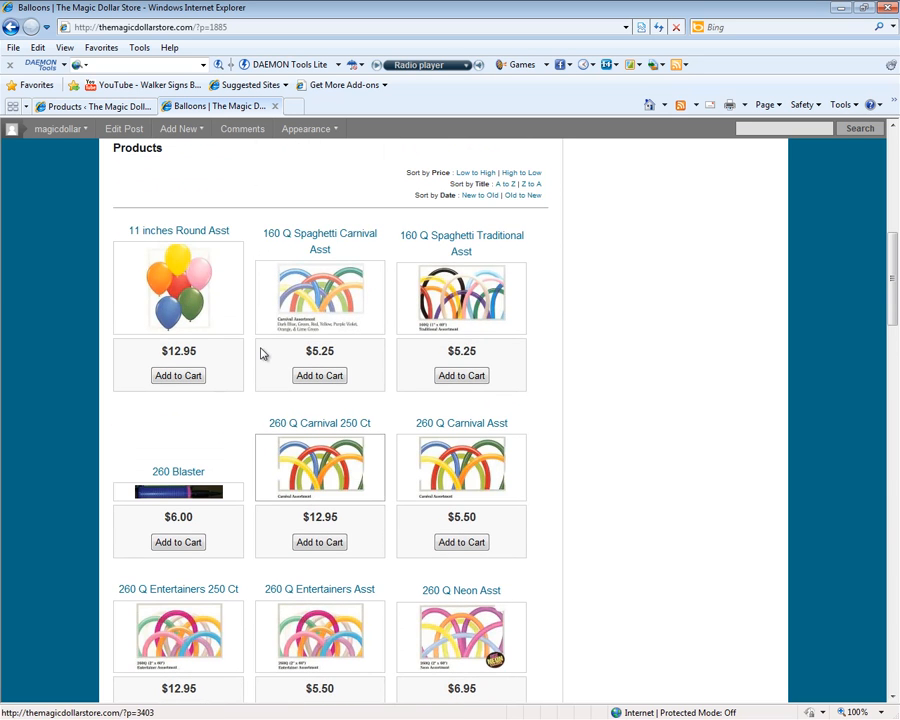
scroll(261, 353, down, 12)
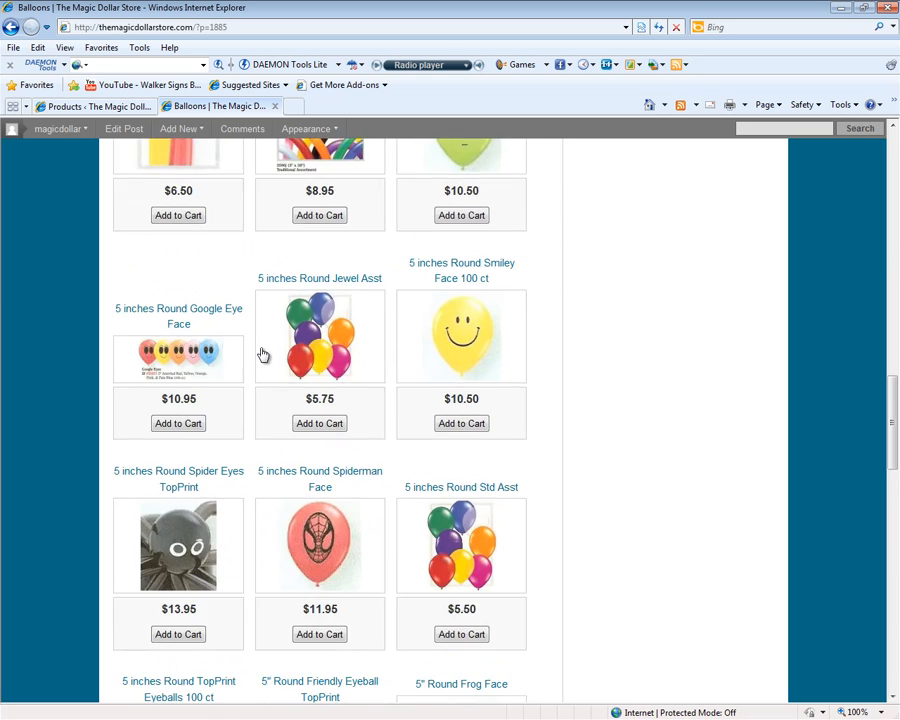
scroll(261, 353, down, 9)
scroll(261, 353, up, 4)
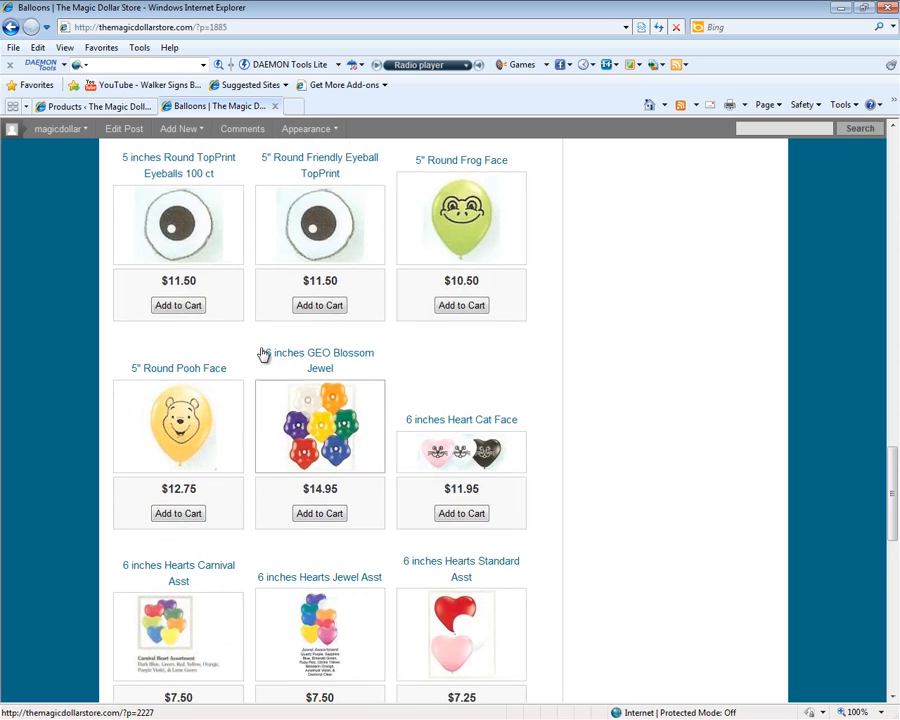
scroll(261, 353, down, 3)
scroll(261, 353, down, 8)
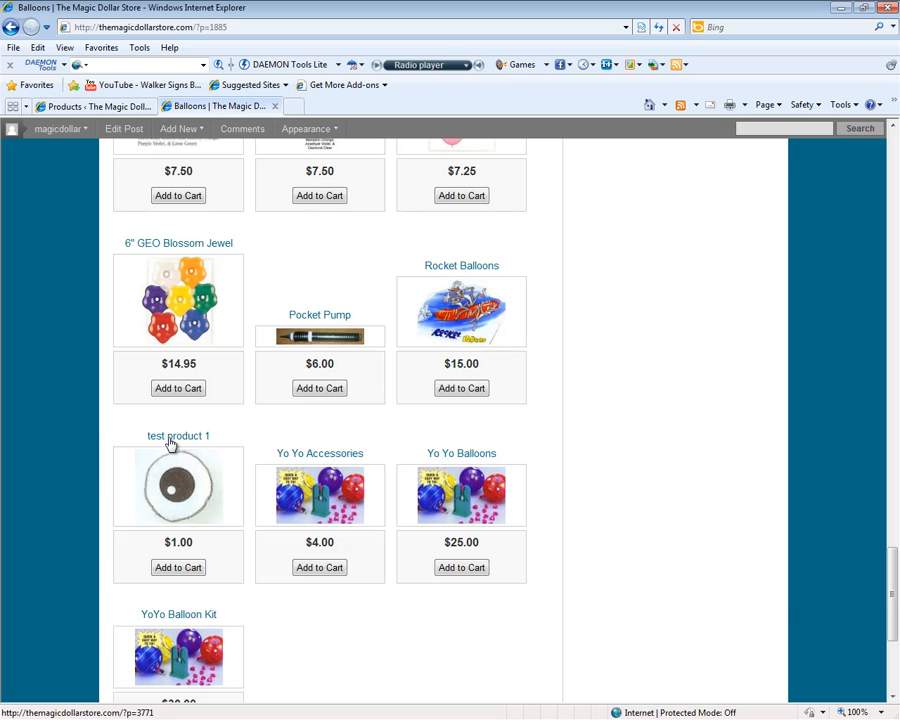
- Delete test product 1 from the admin product list and confirm the deletion
click(85, 108)
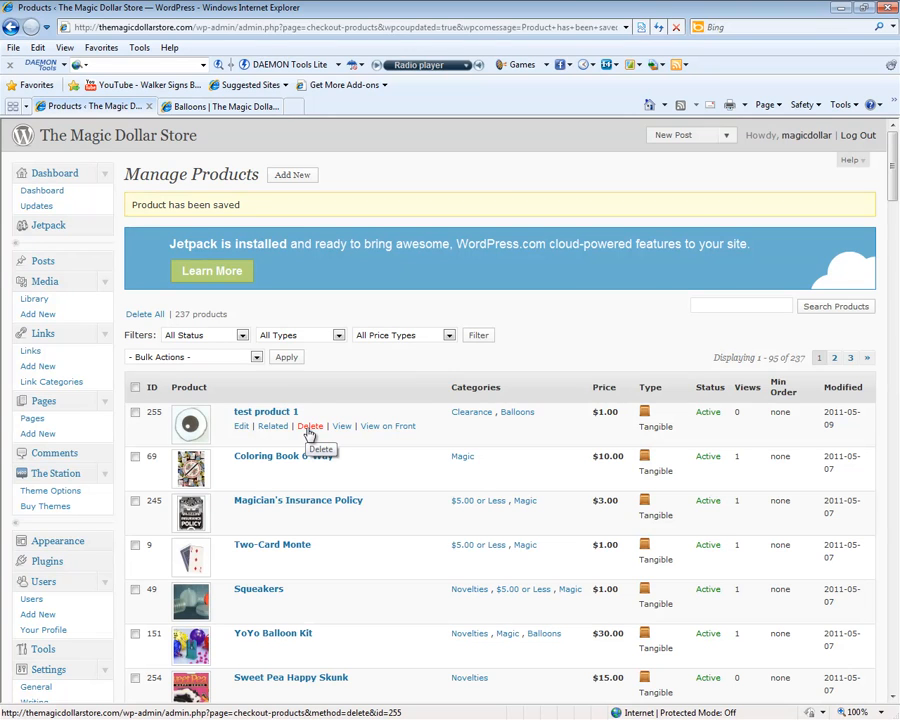
click(310, 428)
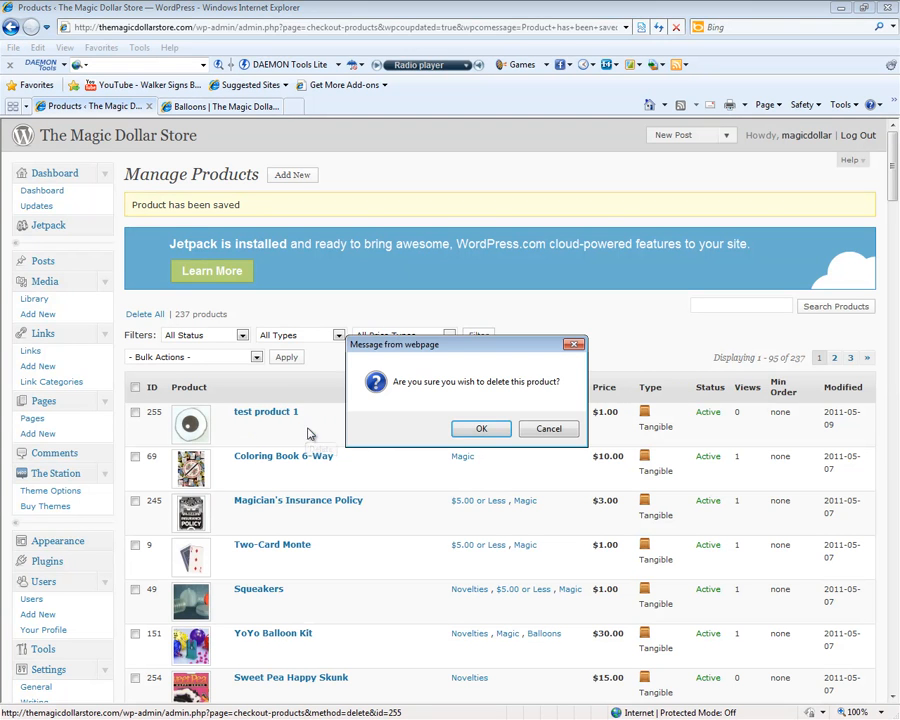
key(Return)
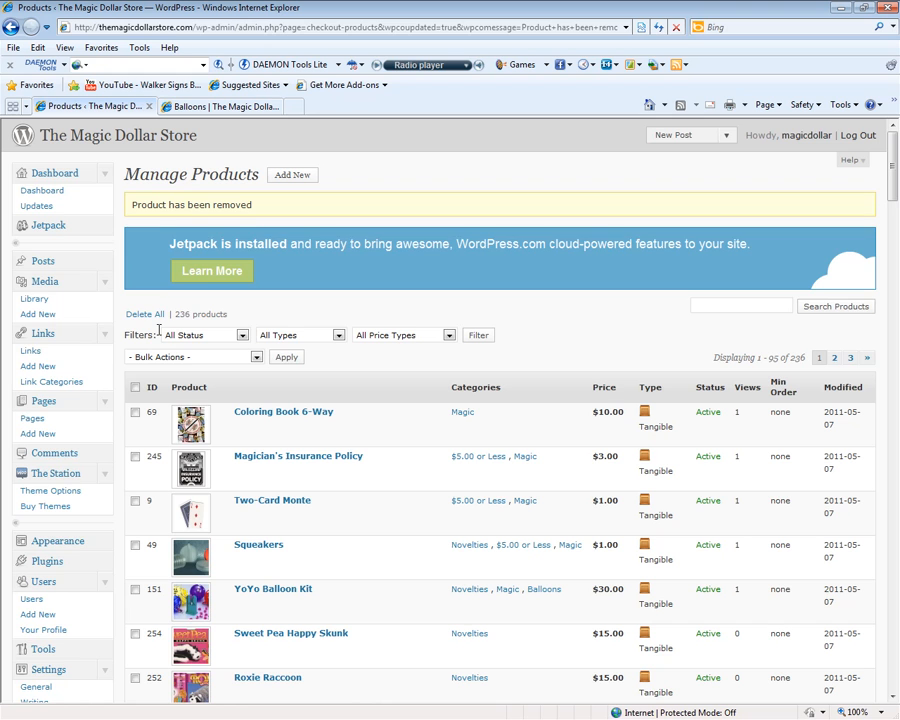
- Look through the remaining products on the Manage Products page and the Checkout plugin's sections
scroll(224, 476, down, 10)
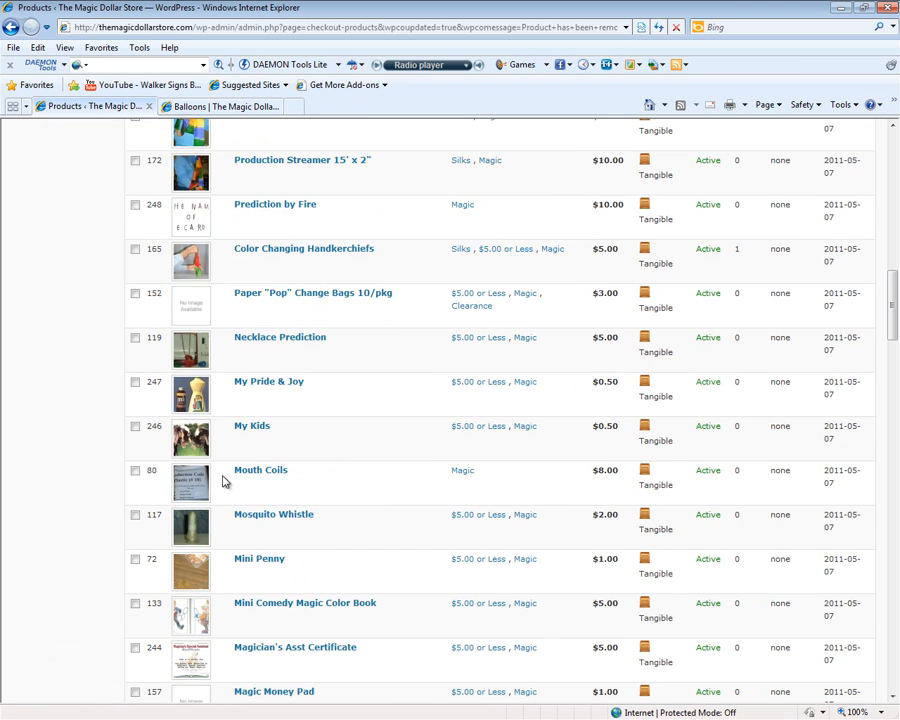
mouse_move(222, 481)
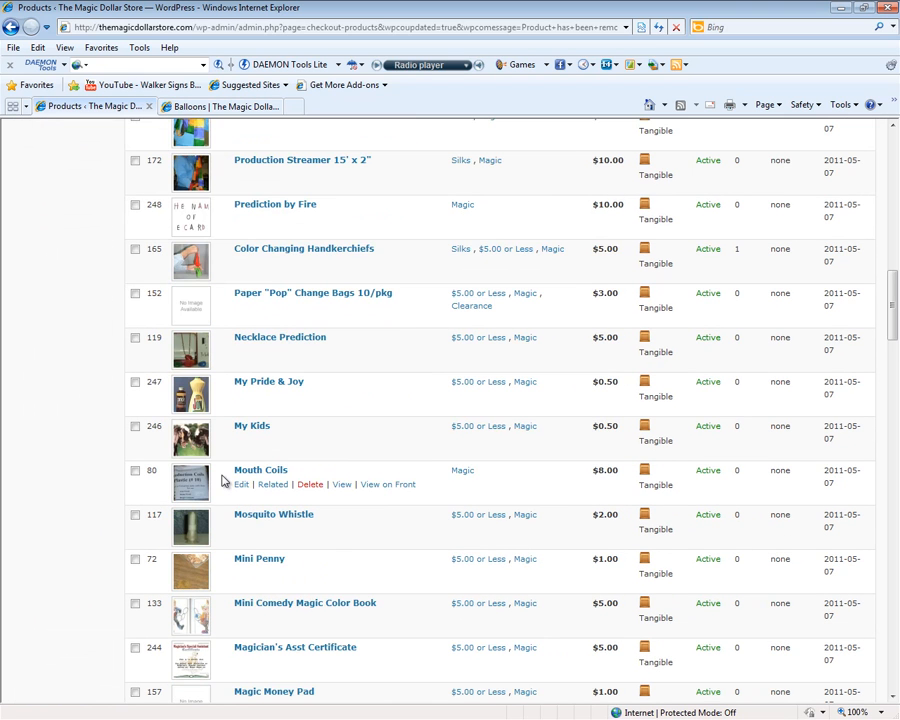
scroll(222, 481, down, 20)
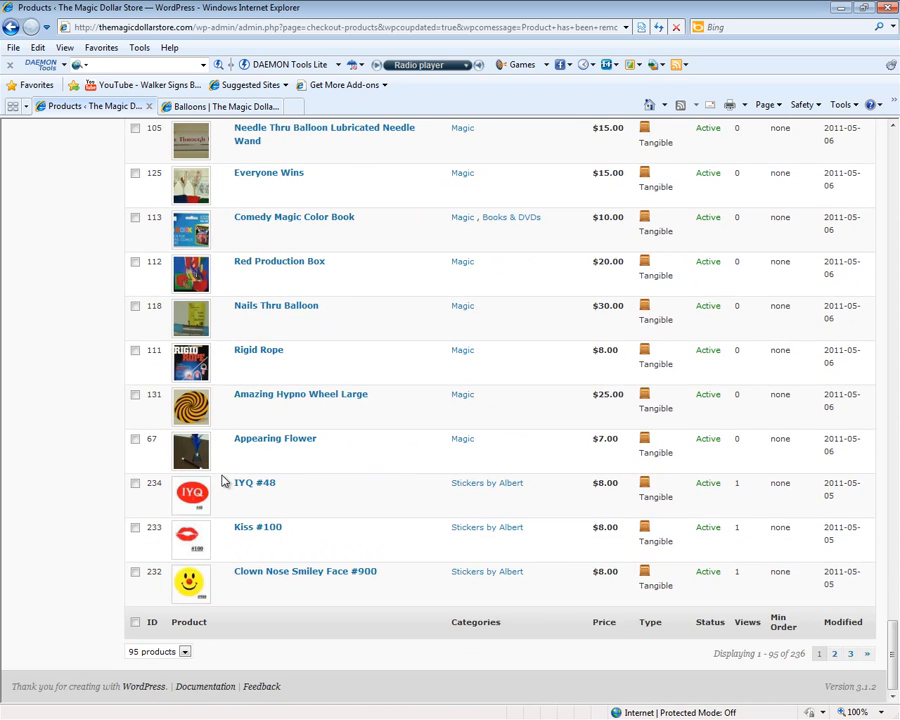
scroll(222, 481, up, 20)
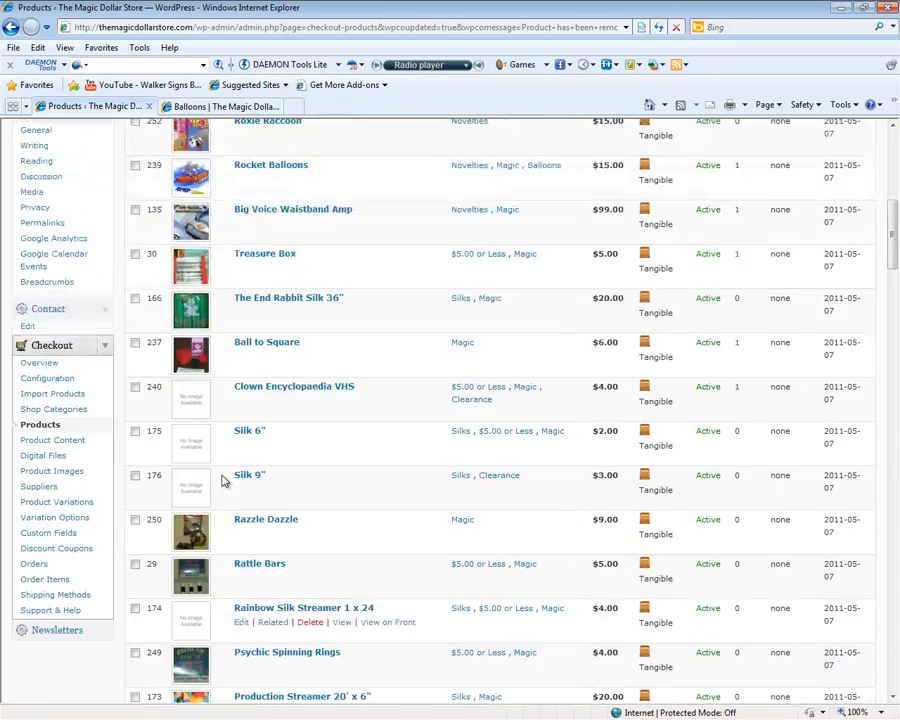
scroll(222, 481, down, 10)
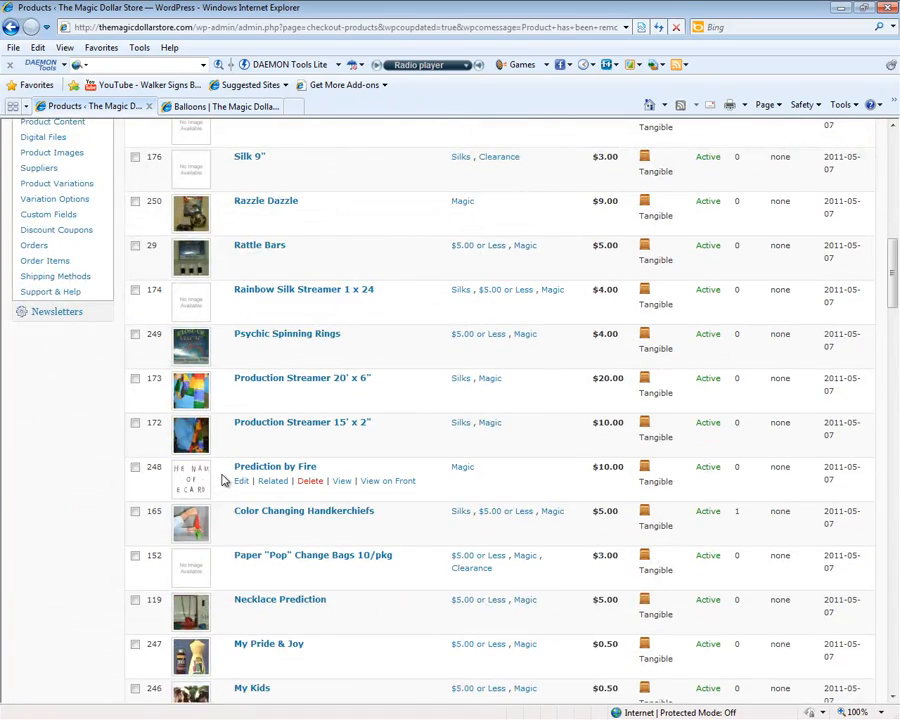
scroll(222, 481, up, 2)
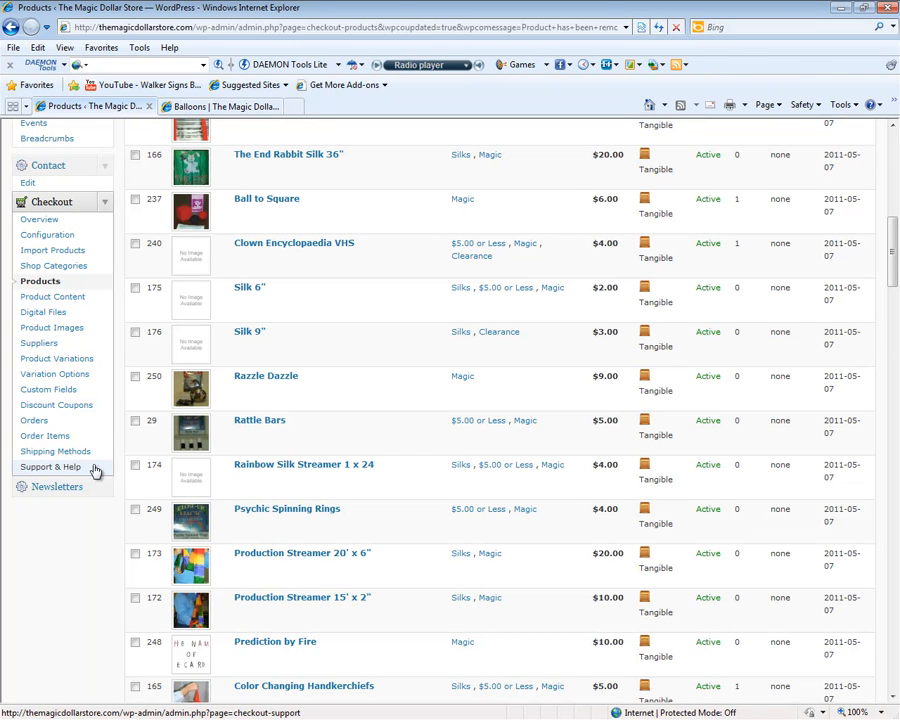
scroll(95, 467, up, 8)
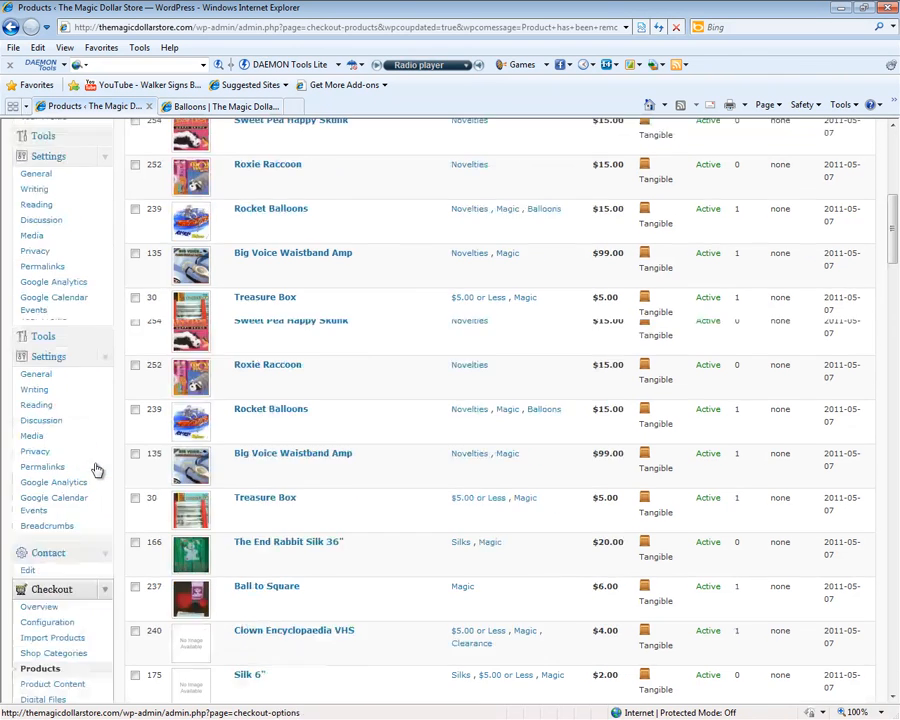